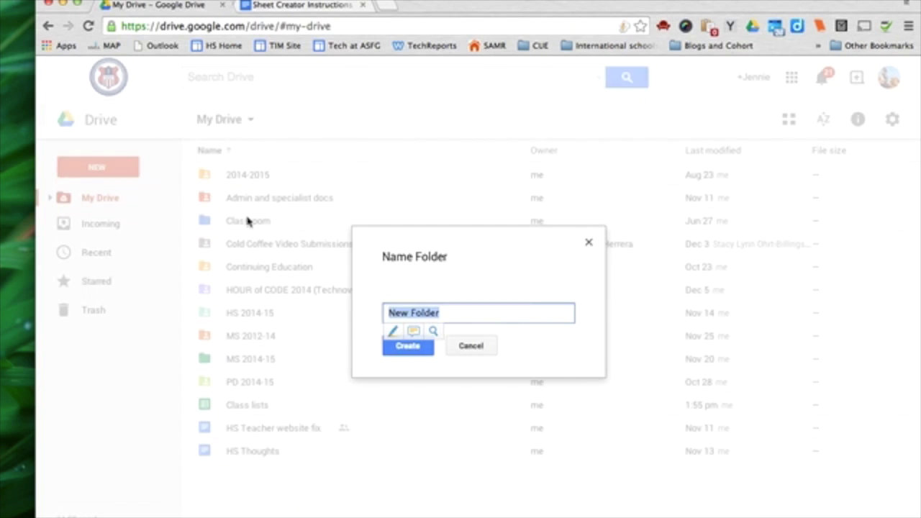
- Name the new Drive folder "Rubrics for Scale Project" and create it
type("Rubric ")
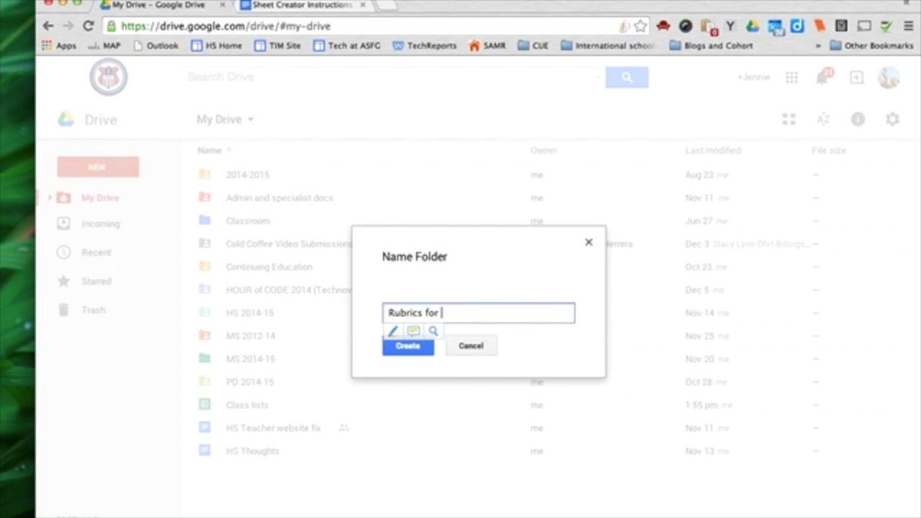
type("s for Scale Projec")
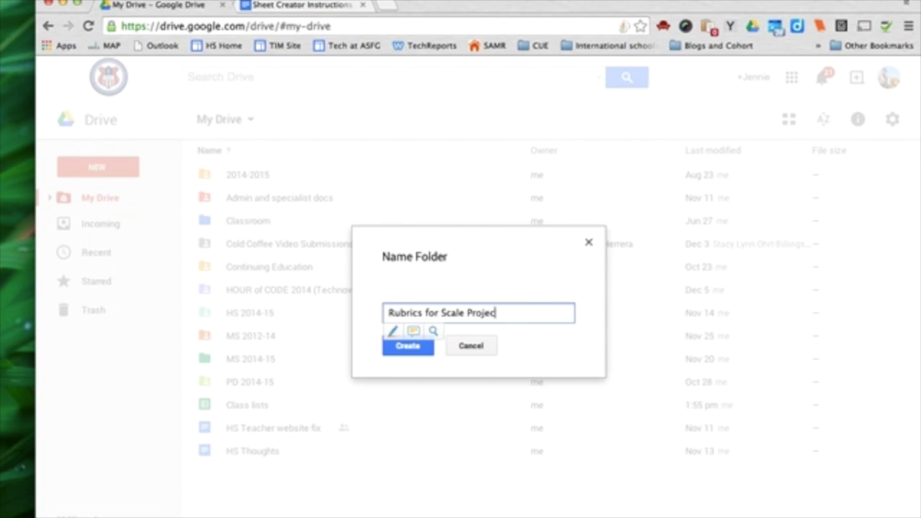
type("t")
key("Return")
- Open the Sheet Creator - V2 template spreadsheet through the link in the Sheet Creator Instructions document
left_click(304, 6)
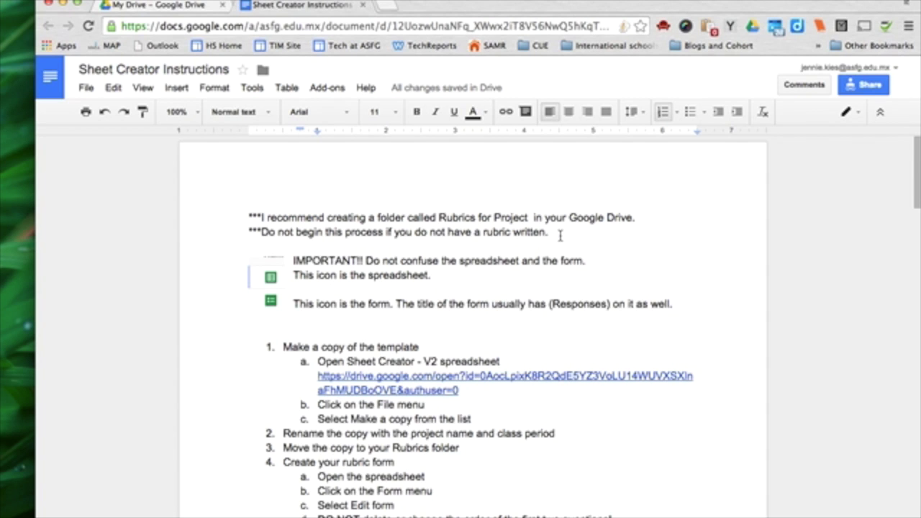
scroll(559, 235, "down", 2)
scroll(560, 235, "down", 2)
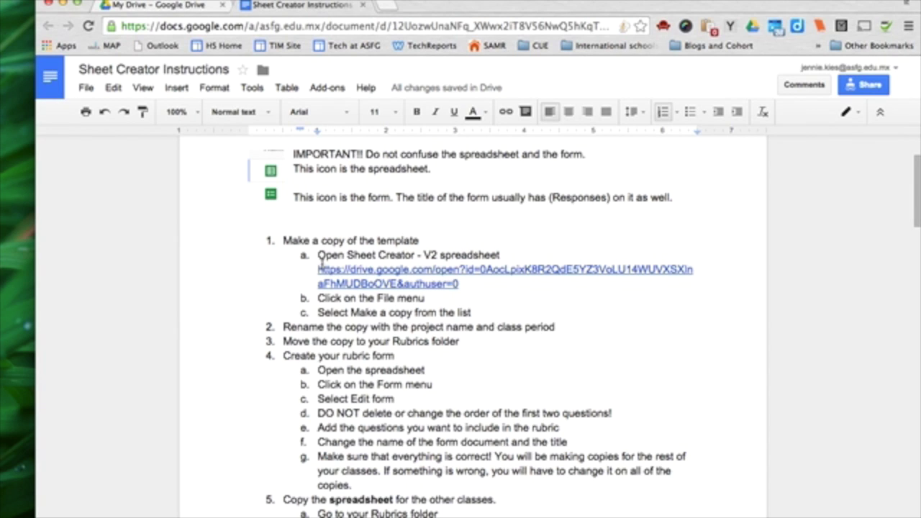
left_click(379, 276)
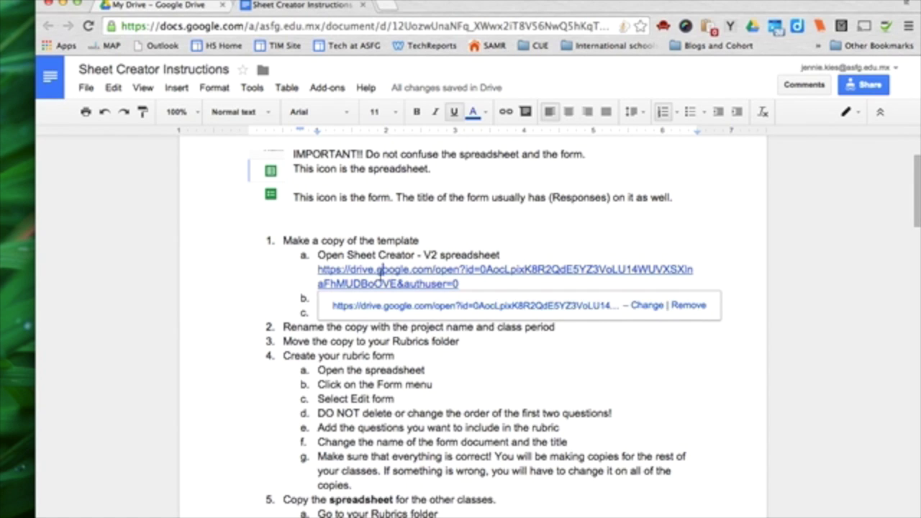
left_click(403, 310)
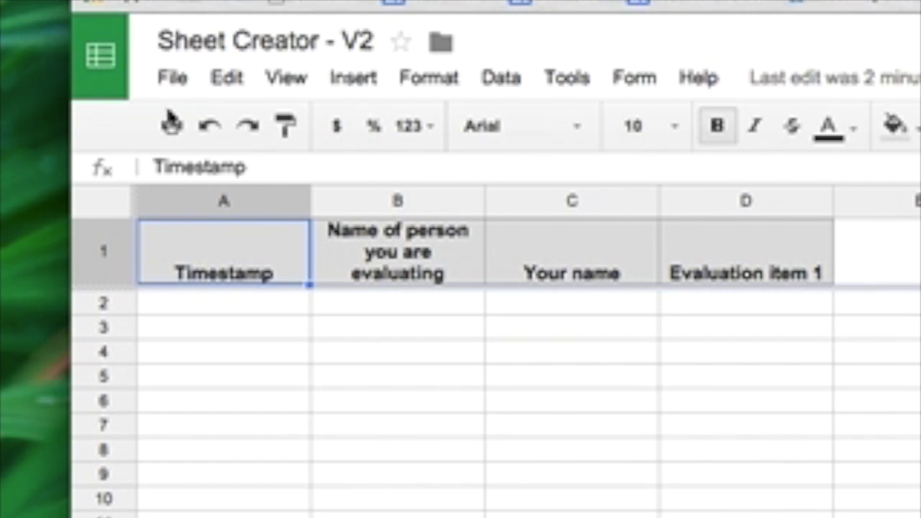
- Make a copy of the template named "Rubric for Scale Project P1" and close the original Sheet Creator - V2 spreadsheet
left_click(180, 79)
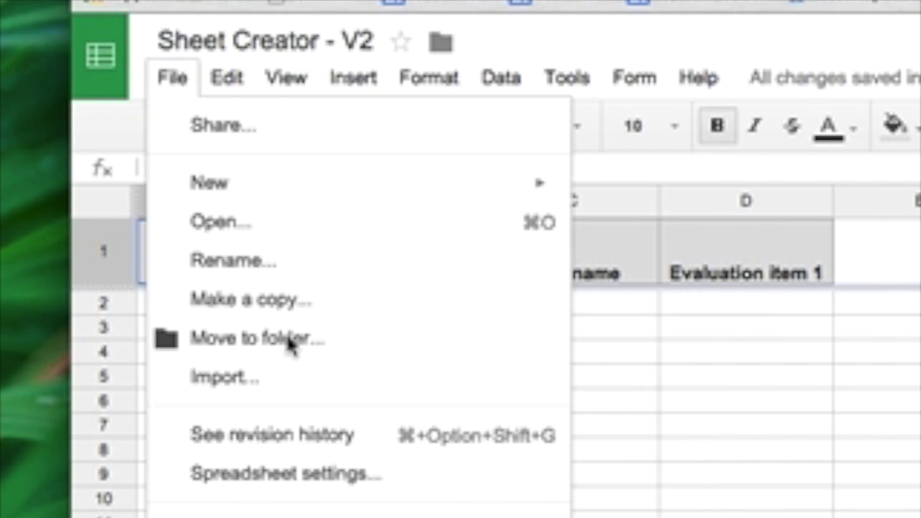
left_click(291, 301)
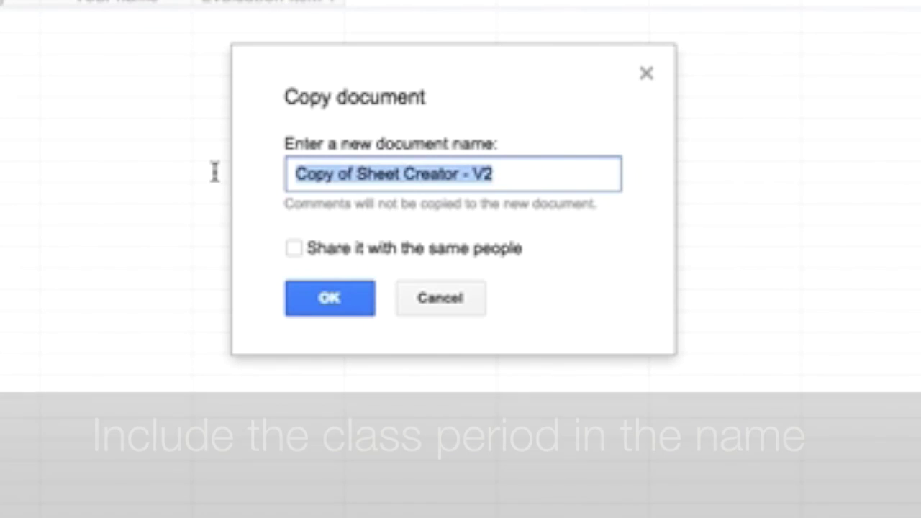
type("Rubric for Scale Pr")
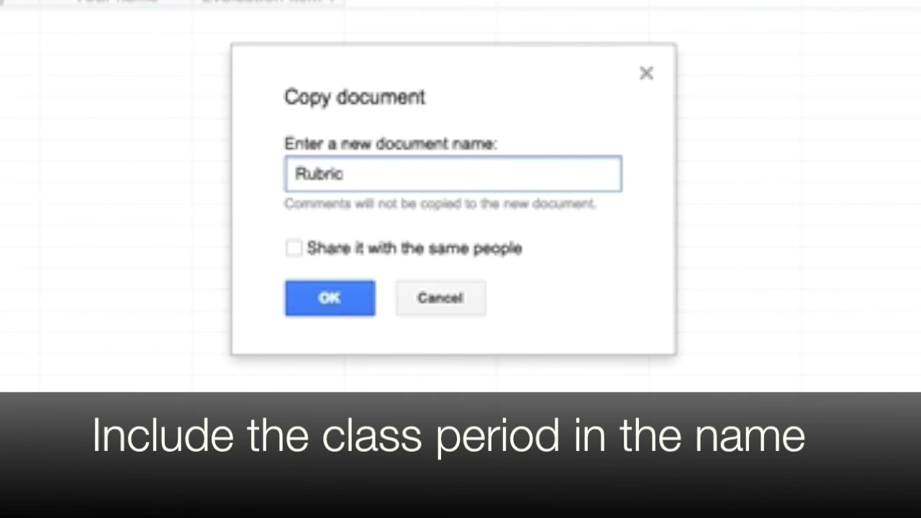
type("oject P1")
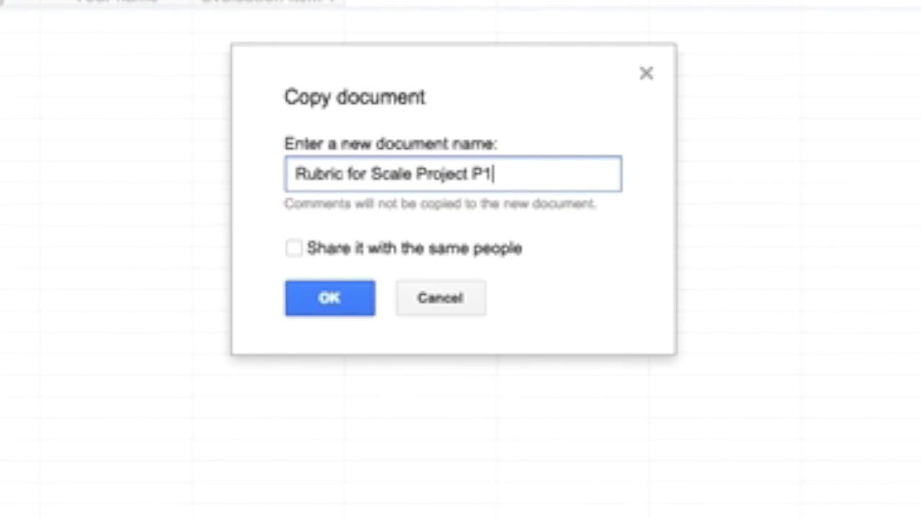
key("Return")
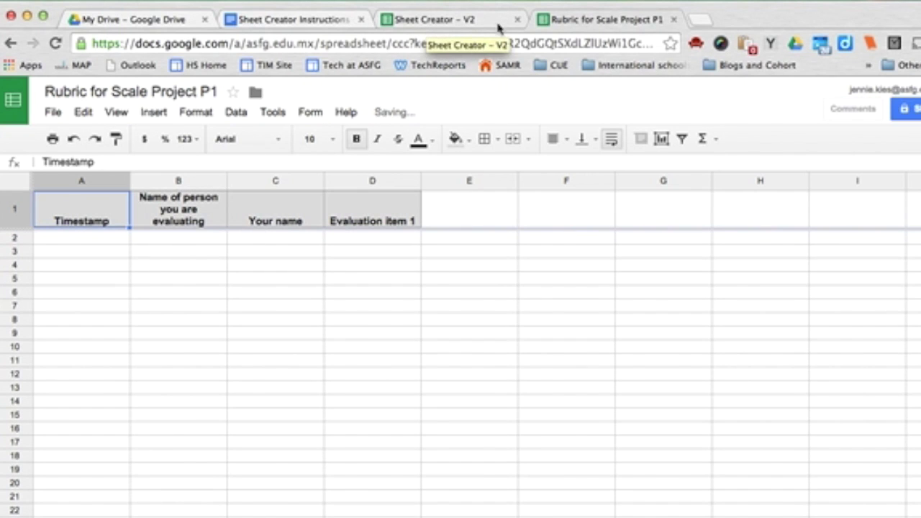
left_click(517, 20)
- Following the instructions, move the copied spreadsheet into the Rubrics for Scale Project folder and check its location
left_click(288, 19)
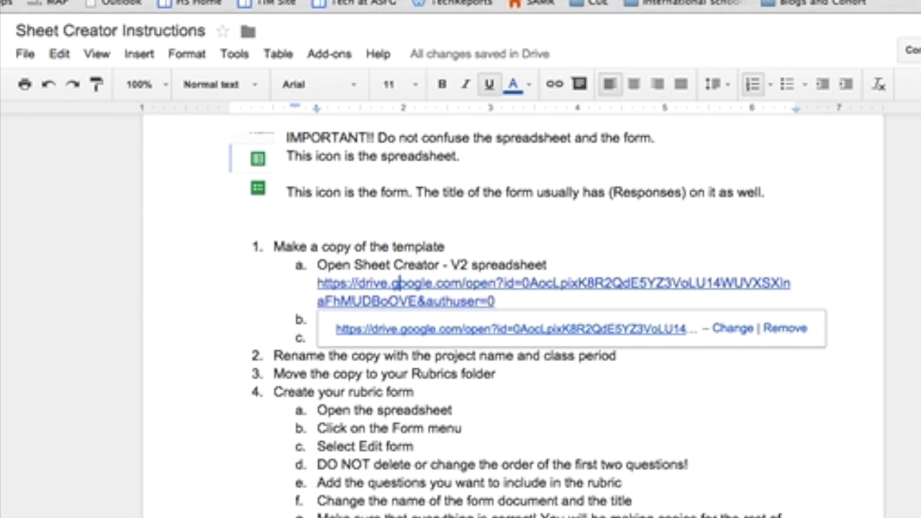
left_click(385, 390)
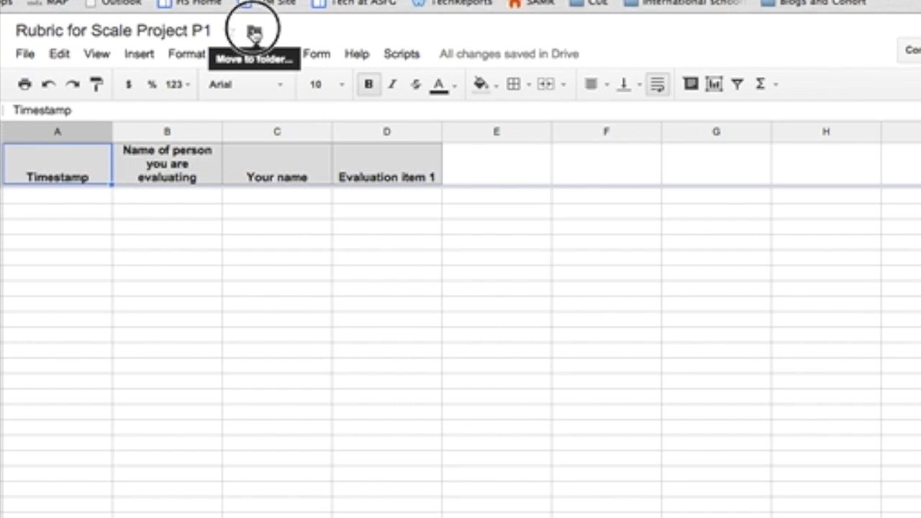
left_click(253, 32)
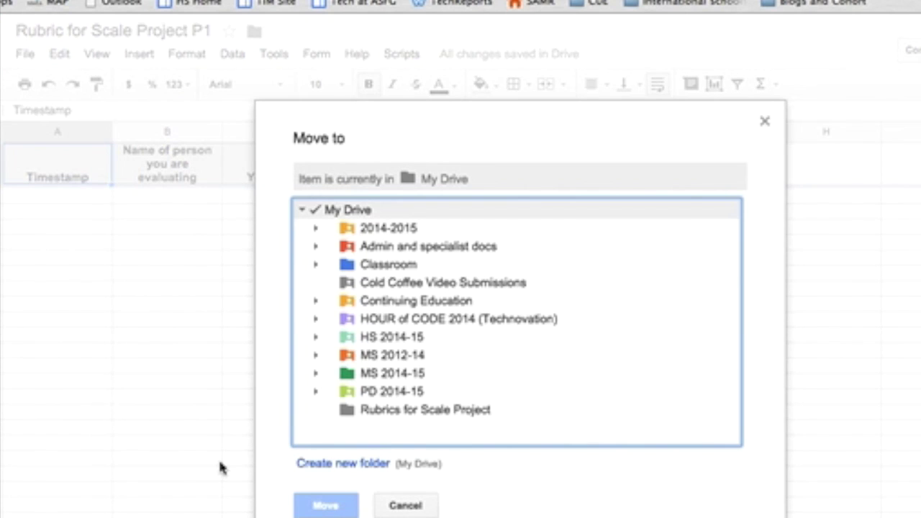
left_click(392, 410)
left_click(326, 506)
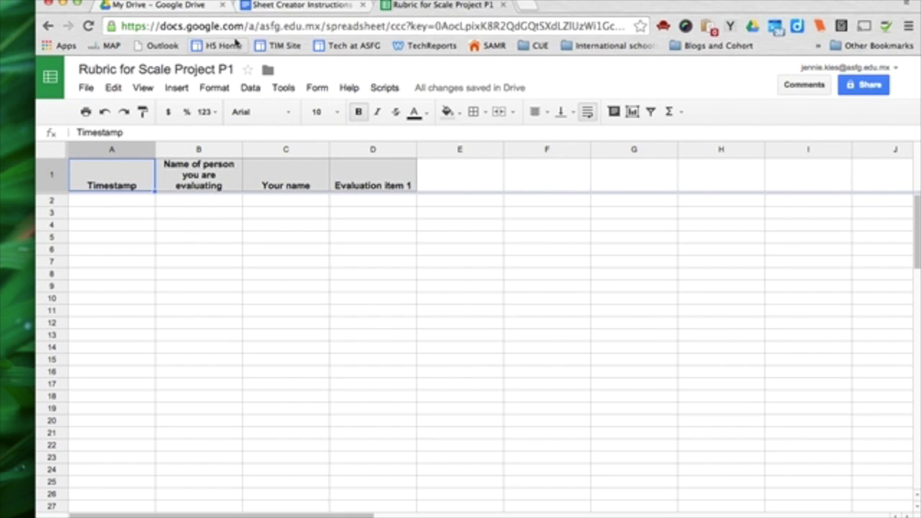
left_click(253, 32)
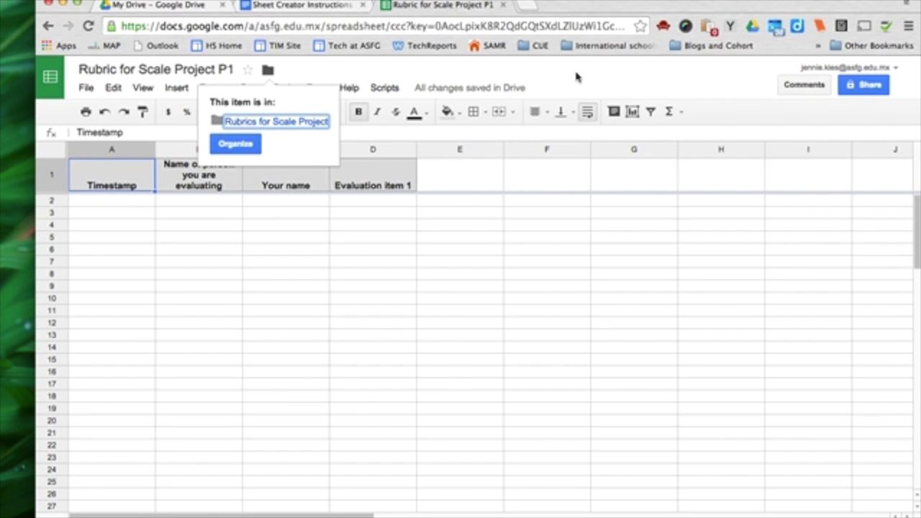
- Consult the rubric form instructions, then open the form linked to Rubric for Scale Project P1 for editing
left_click(305, 7)
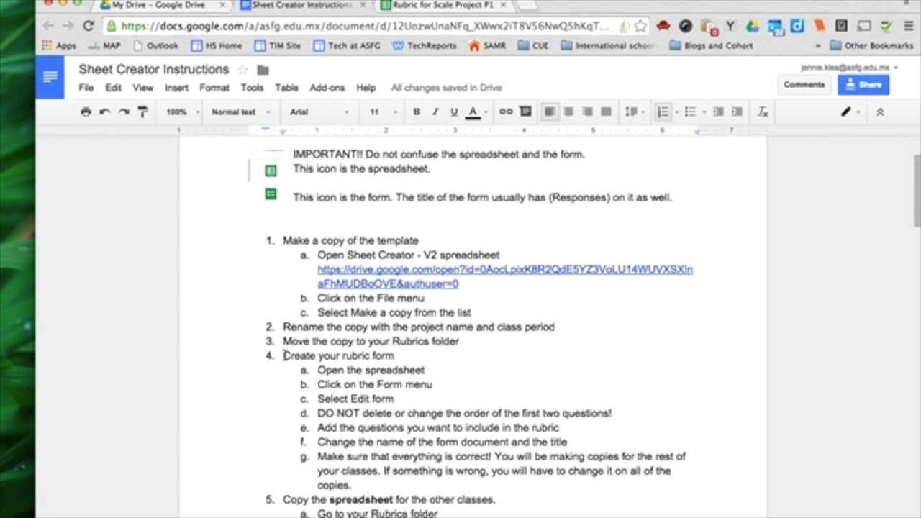
scroll(411, 334, "down", 5)
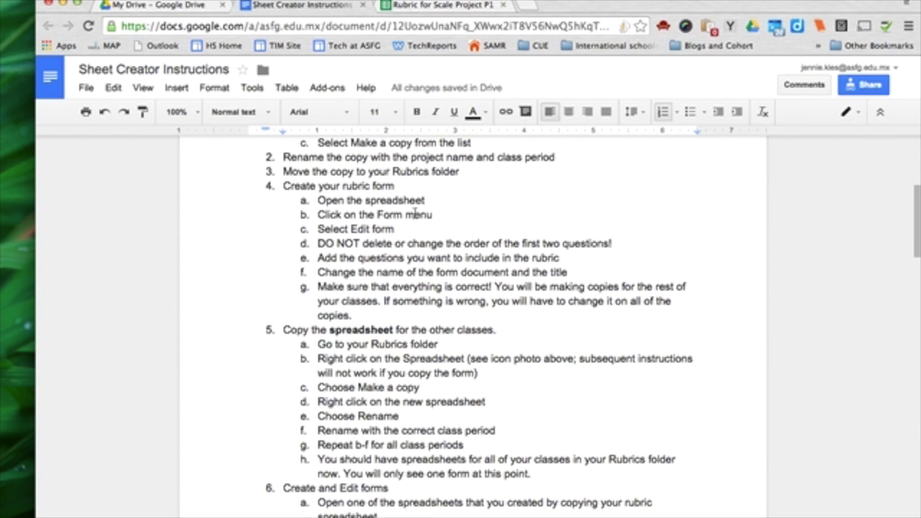
left_click(429, 6)
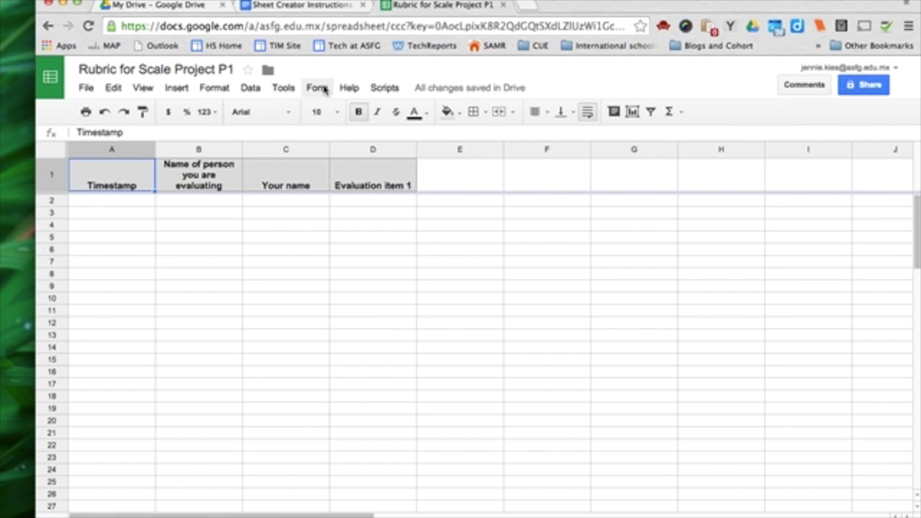
left_click(318, 87)
left_click(338, 118)
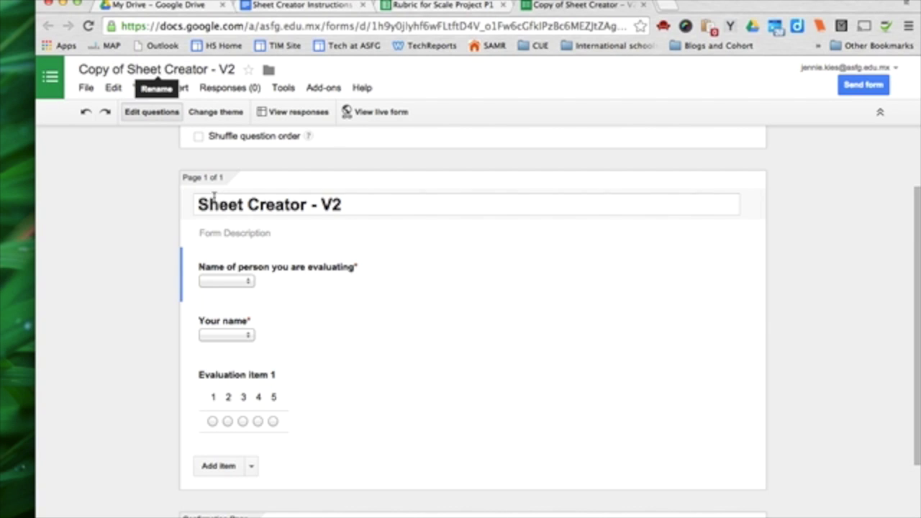
- Set the form's title to "Scale Project Rubric P1" and rename the form document "Rubric Scale Project P1"
left_click_drag(396, 206, 195, 210)
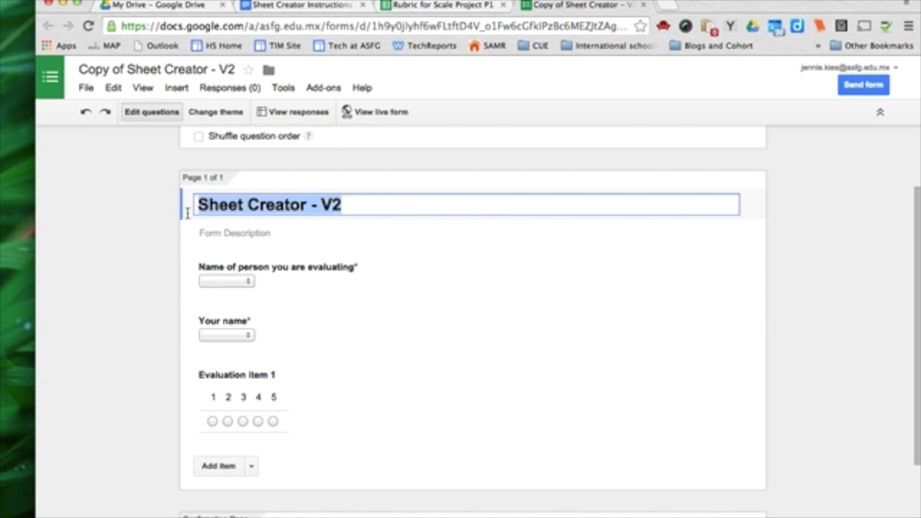
type("Scale Project Rubric P1")
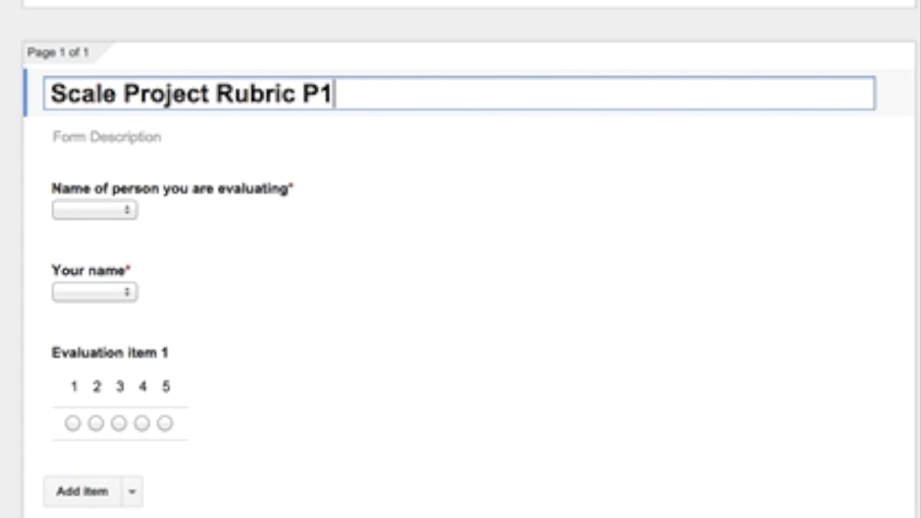
left_click(103, 69)
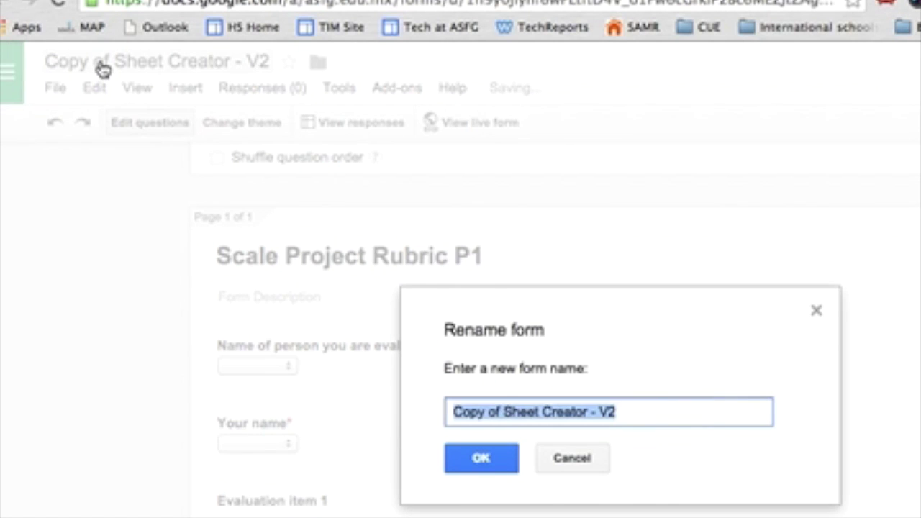
type("Rubric Scale Projec")
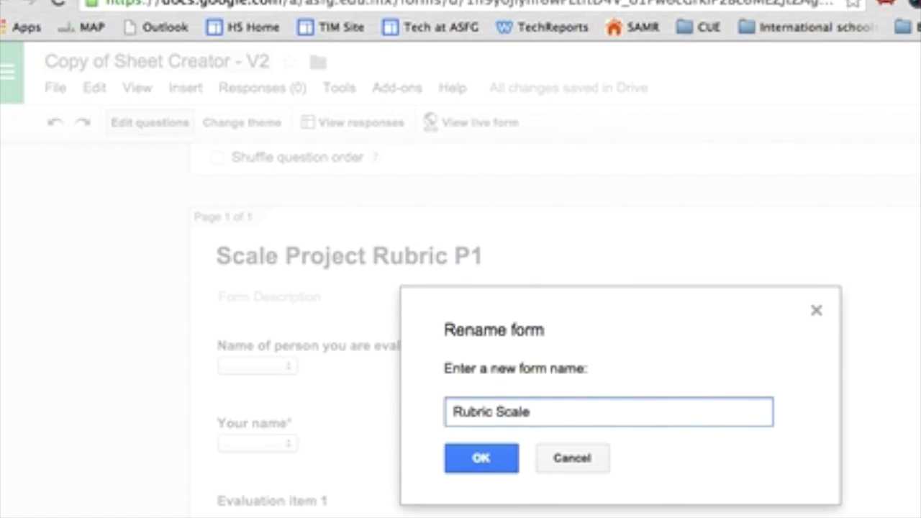
type("t P1")
key("Return")
- Retitle Evaluation item 1 "Math" and label its scale ends "does not show math" and "clearly demonstrates how to find and apply scale factor"
scroll(273, 384, "down", 3)
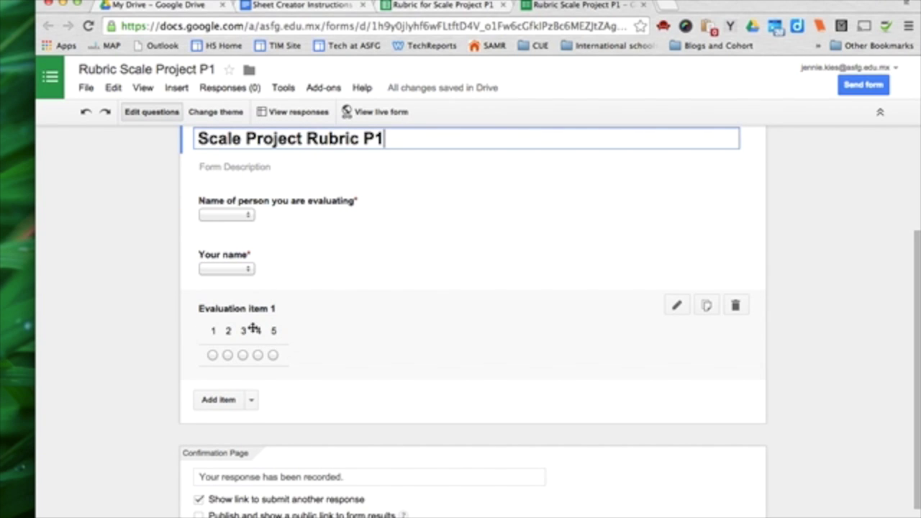
left_click(253, 330)
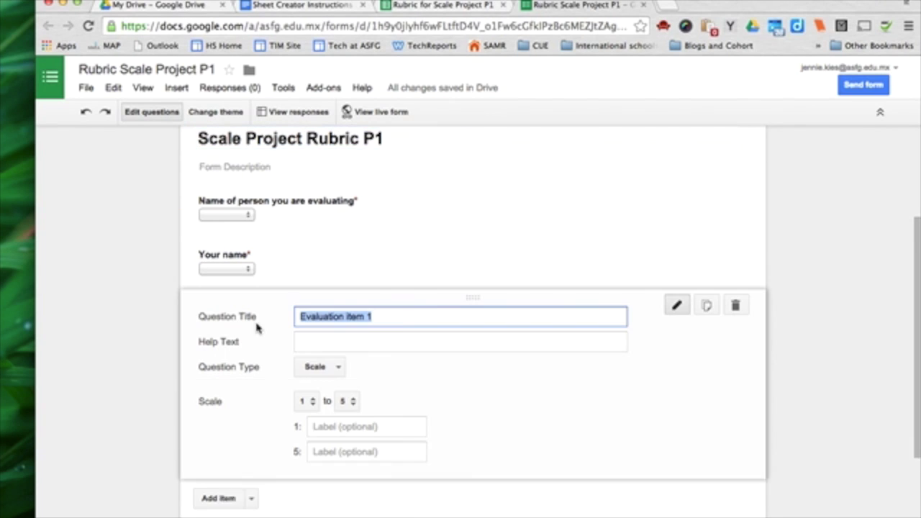
left_click_drag(396, 316, 232, 316)
type("Math")
left_click(367, 426)
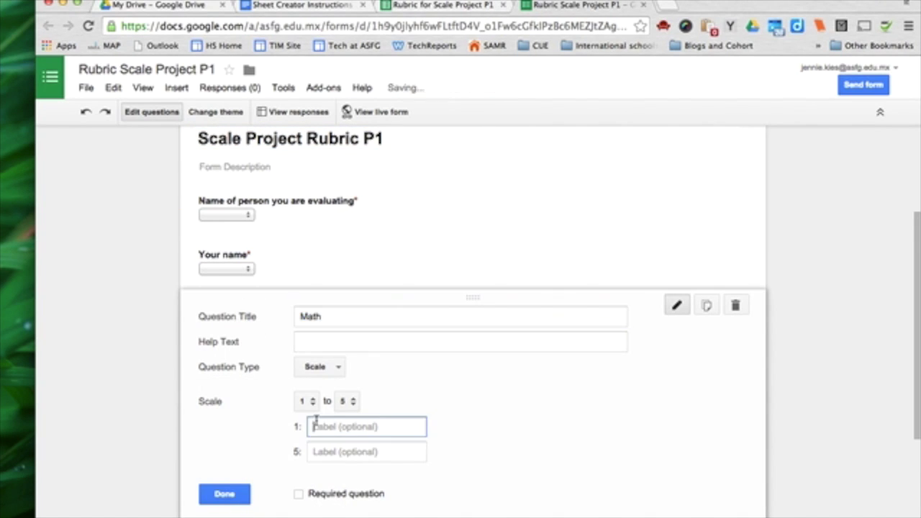
type("does not show math")
key("Tab")
type("clearly demonstrates how to find and apply scale factor")
left_click(224, 494)
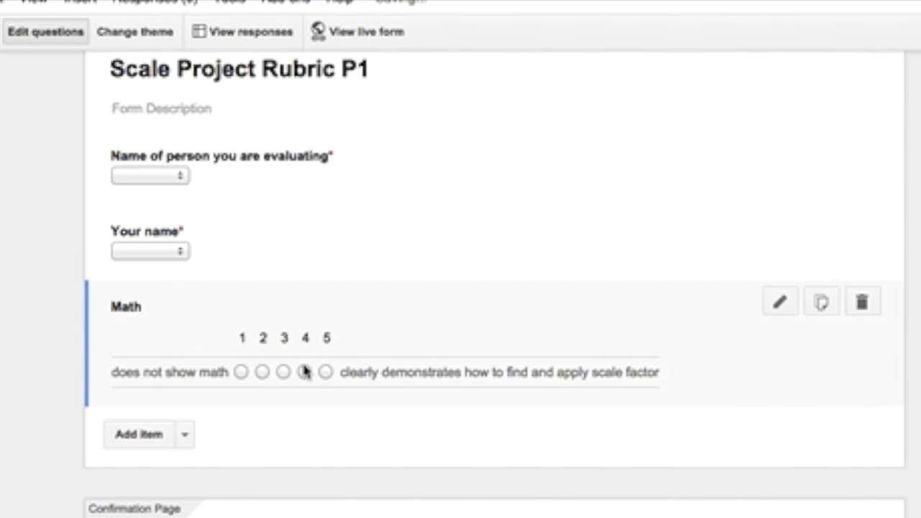
- Make the Math scale question required and finish editing it
left_click(191, 372)
scroll(388, 469, "down", 1)
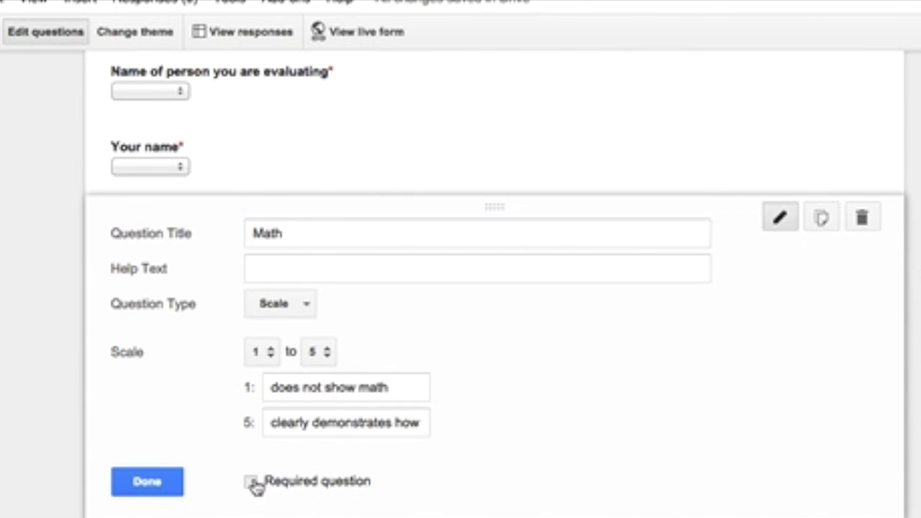
left_click(251, 481)
left_click(175, 486)
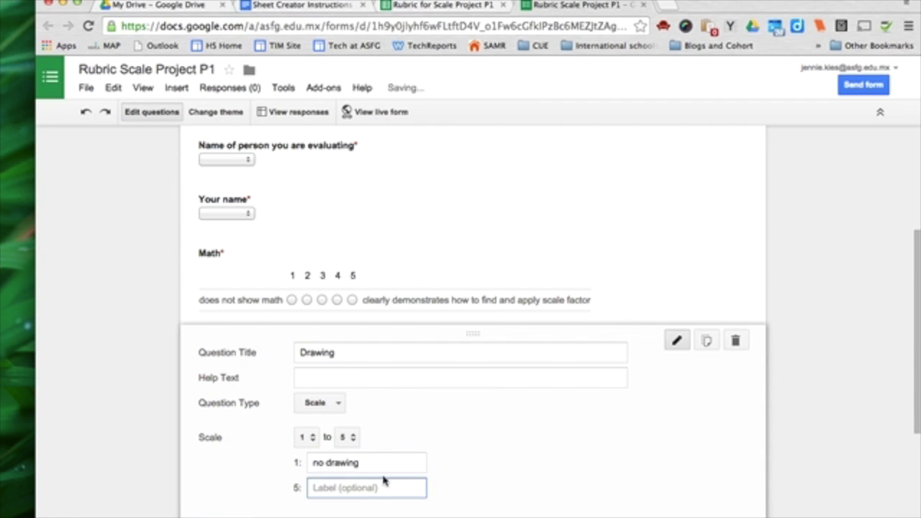
- Label point 5 of the Drawing question's scale "Drawing is proportional and includes all necessary information for recreation"
type("Drawing is proportional and includes all necessary information for recreation")
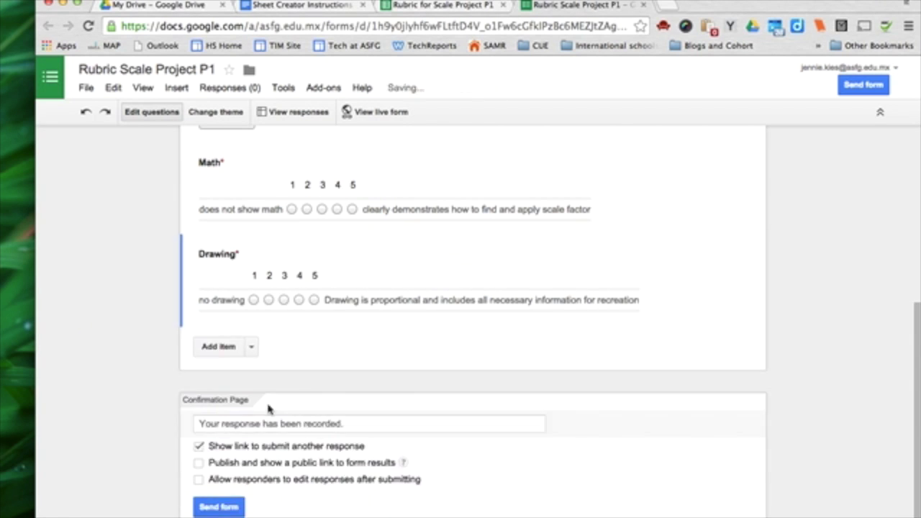
- Add a required text question titled "Comments" below the Drawing question and look over the form
left_click(218, 346)
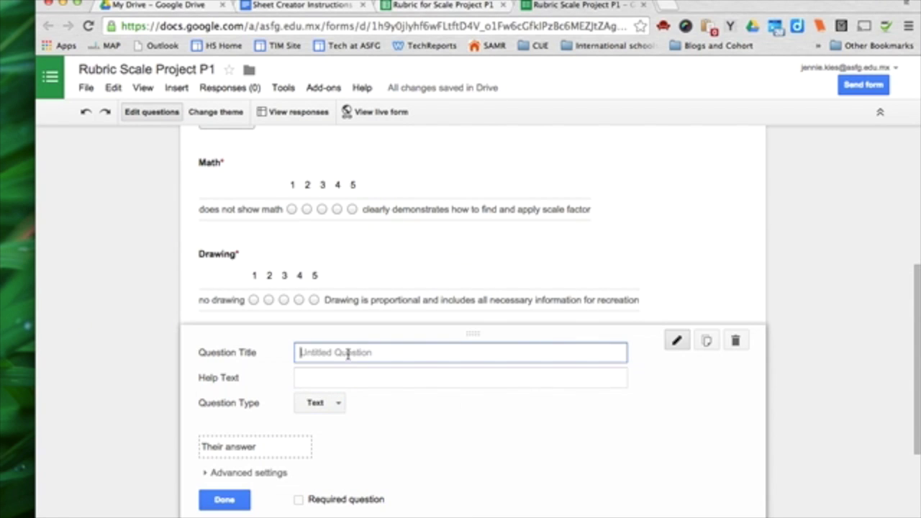
type("Comments")
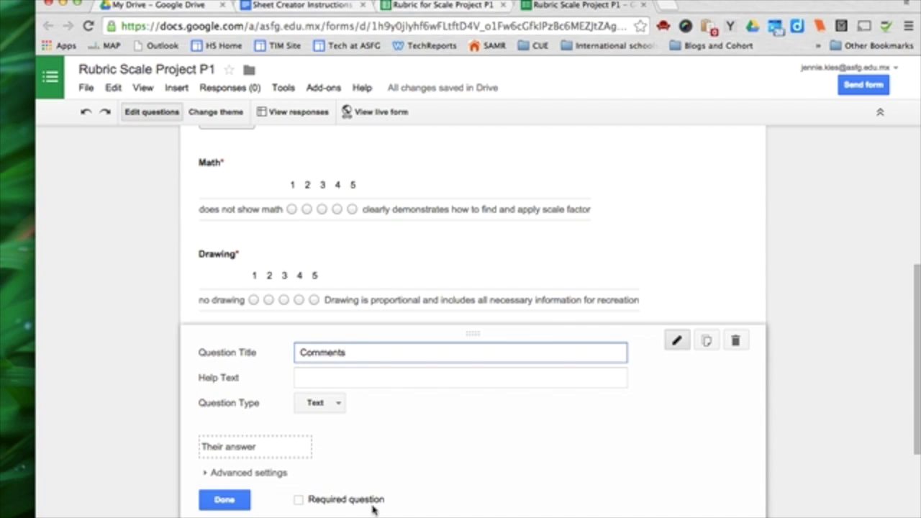
left_click(298, 500)
left_click(224, 499)
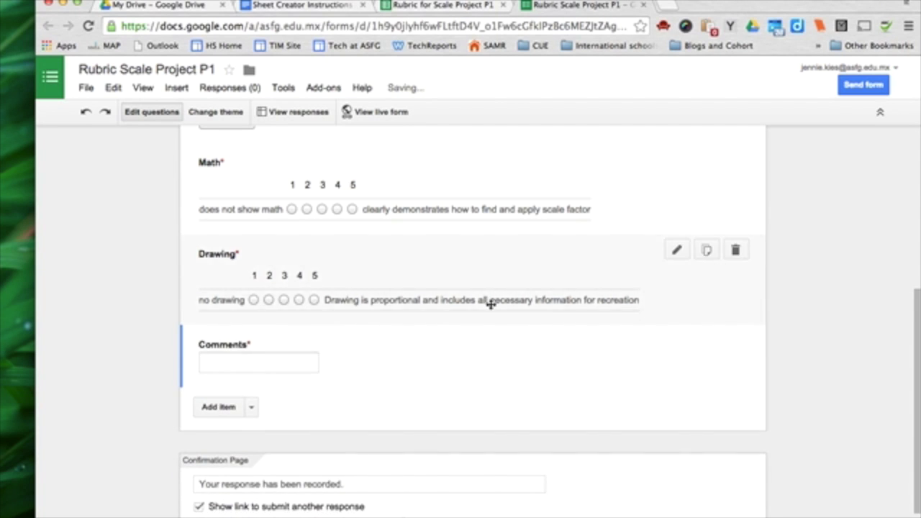
scroll(491, 304, "up", 5)
scroll(491, 305, "down", 2)
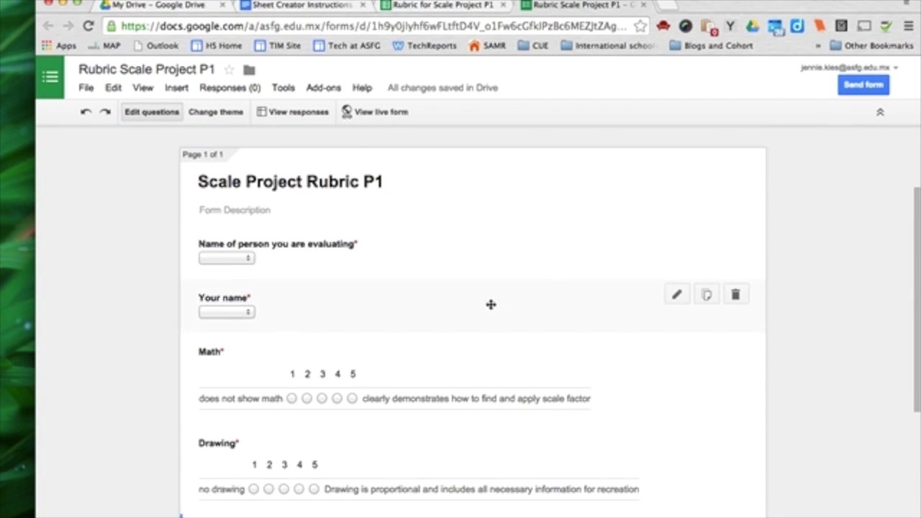
- Review the form's questions, the linked spreadsheet's column headers, and the instructions on copying the spreadsheet for other classes
scroll(491, 305, "down", 1)
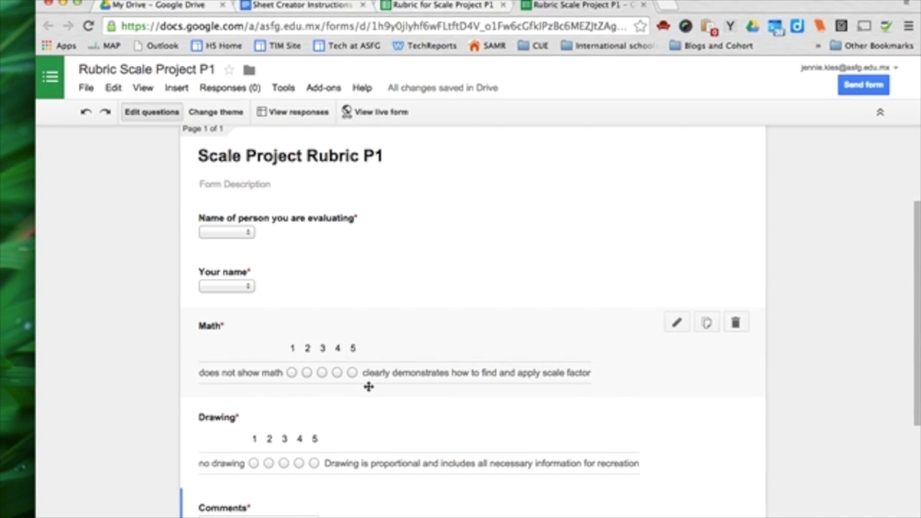
left_click(286, 6)
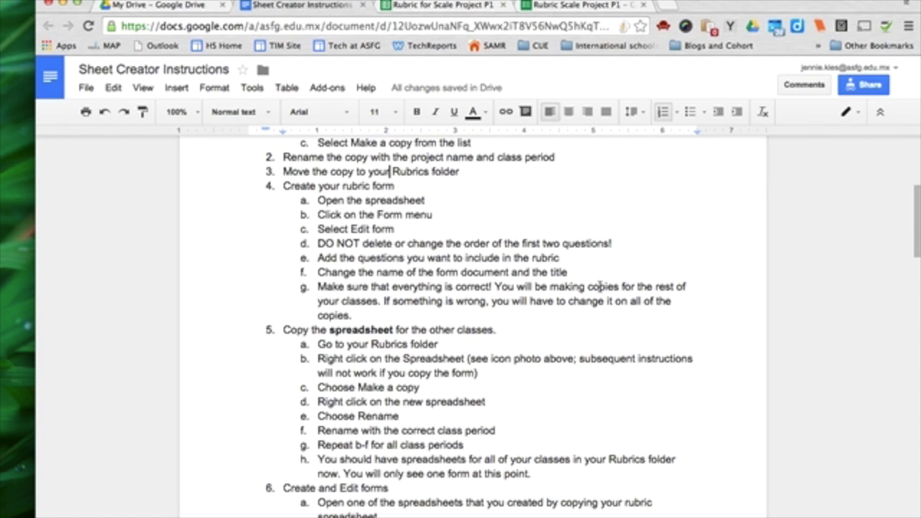
left_click(538, 7)
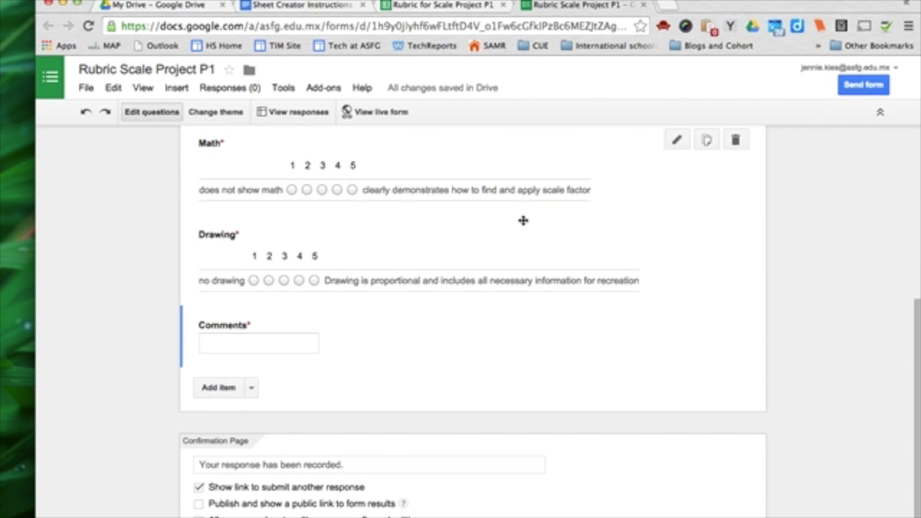
scroll(561, 228, "up", 1)
left_click(463, 5)
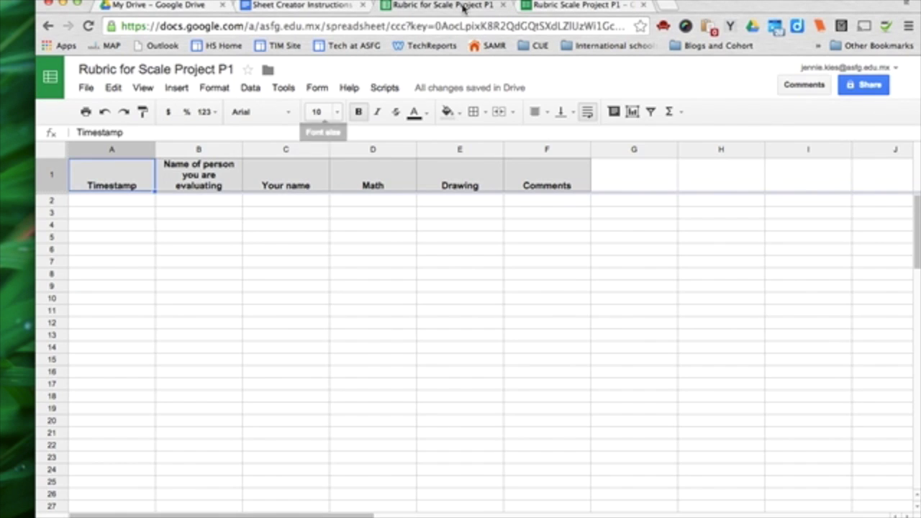
left_click(291, 6)
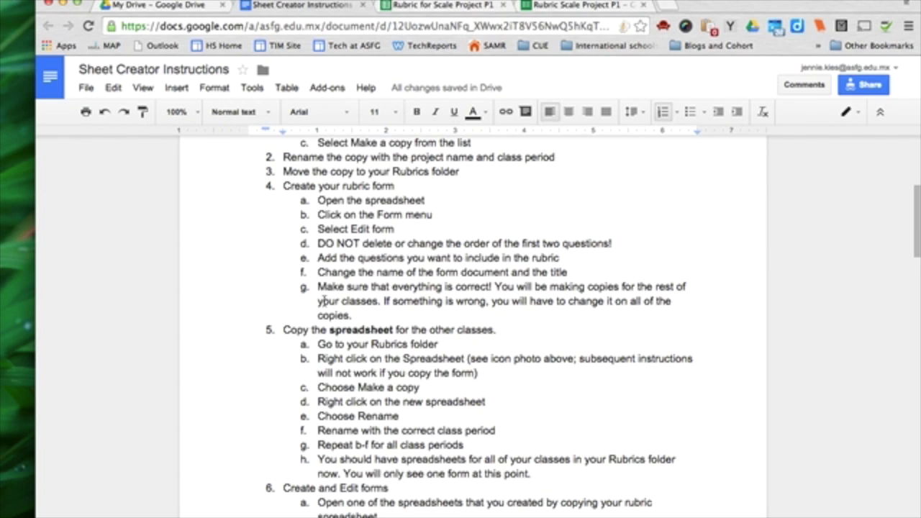
scroll(401, 306, "down", 5)
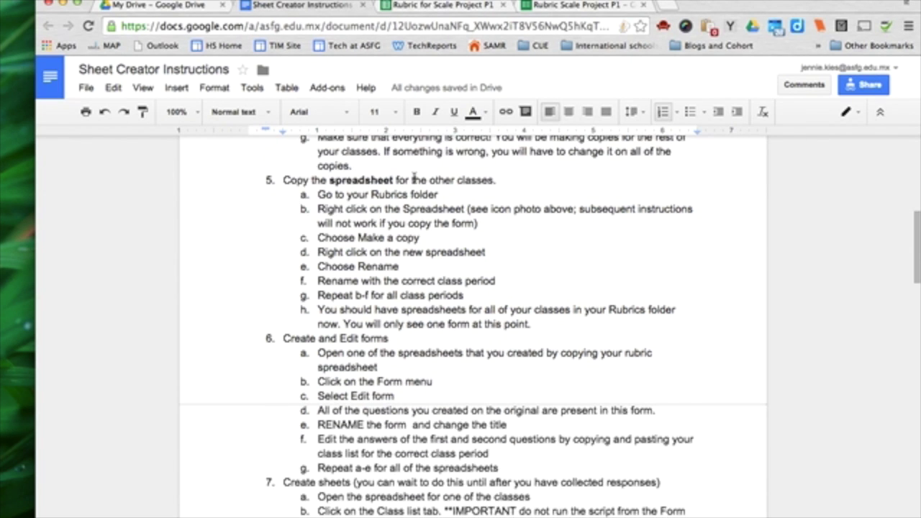
- Open the Rubrics for Scale Project folder in Drive and make a copy of the "Rubric for Scale Project P1" spreadsheet
left_click(142, 6)
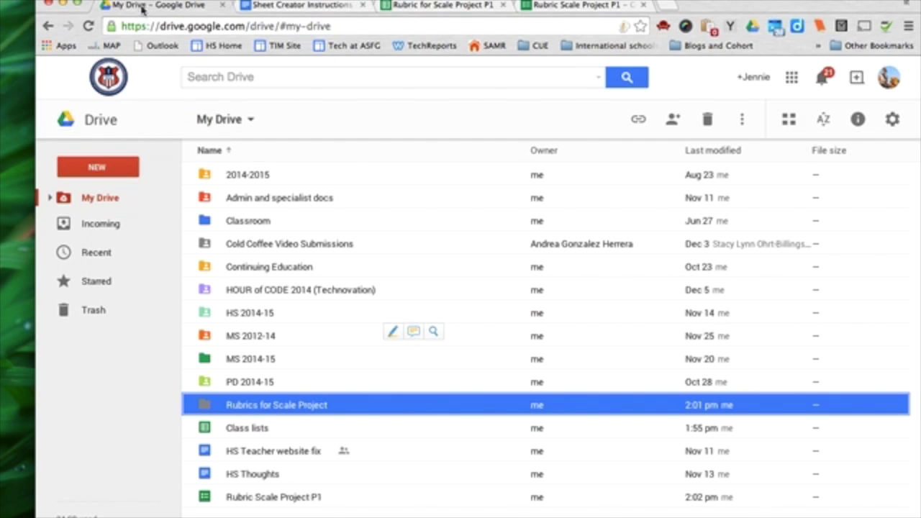
double_click(263, 409)
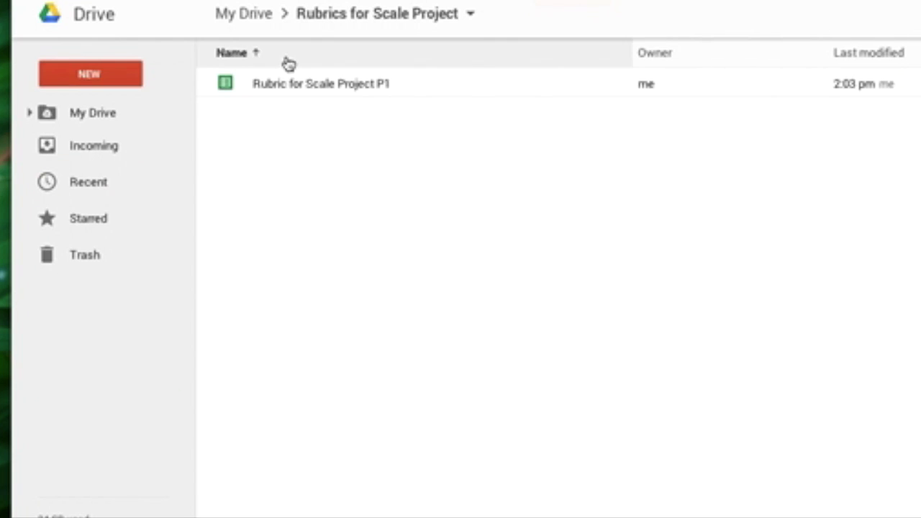
left_click(295, 91)
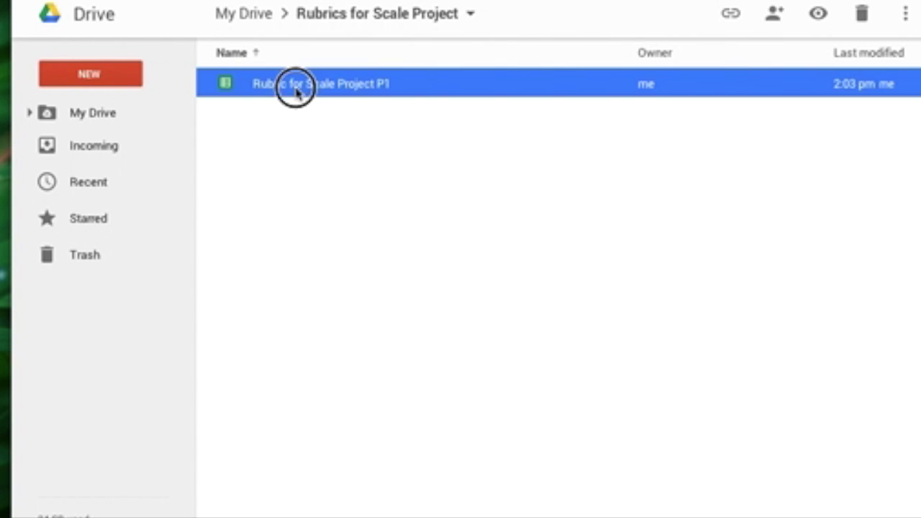
right_click(297, 92)
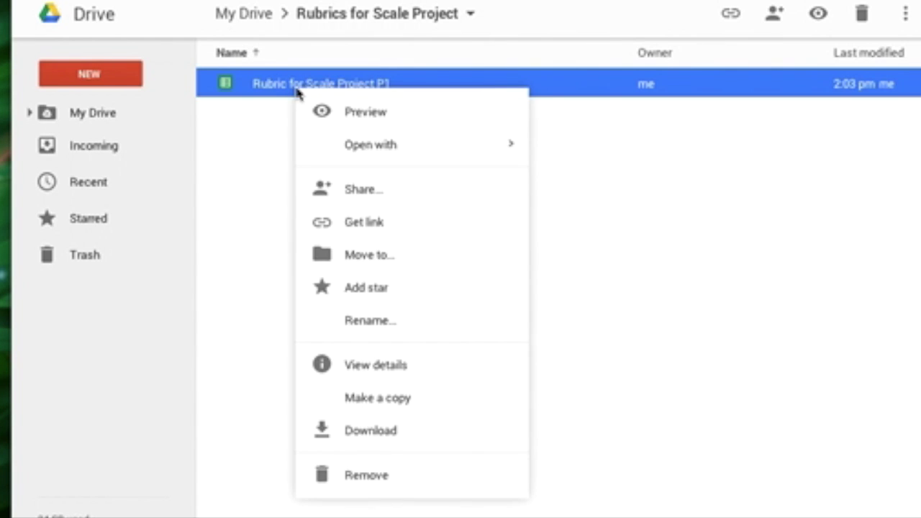
left_click(411, 396)
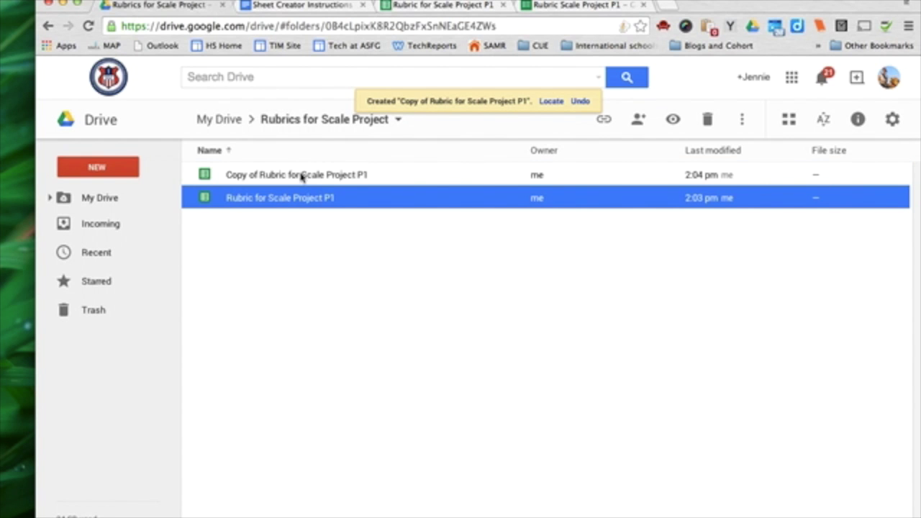
- Rename the copied spreadsheet "Rubric for Scale Project P2"
left_click(426, 6)
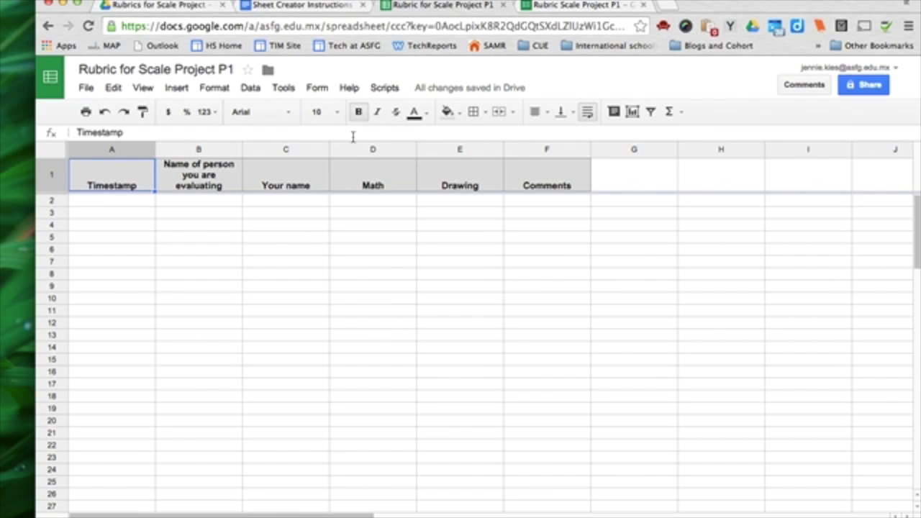
left_click(159, 6)
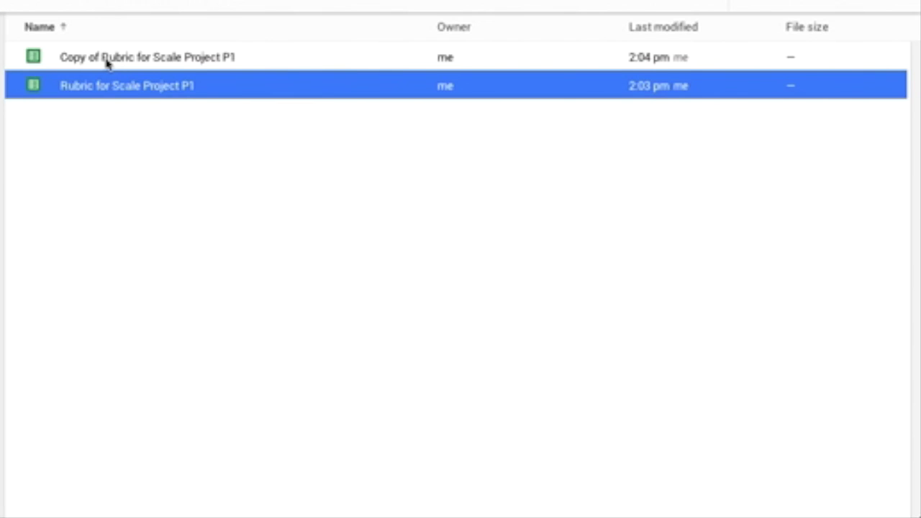
left_click(106, 63)
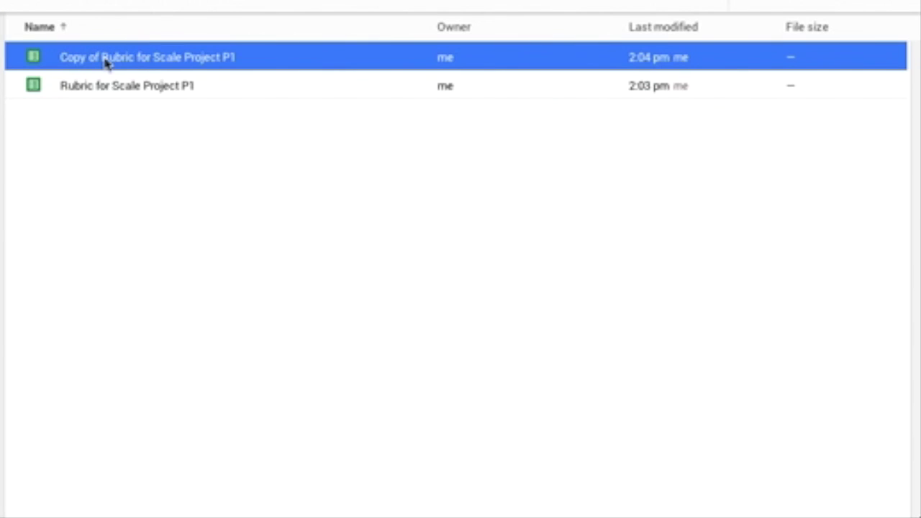
right_click(105, 62)
left_click(213, 292)
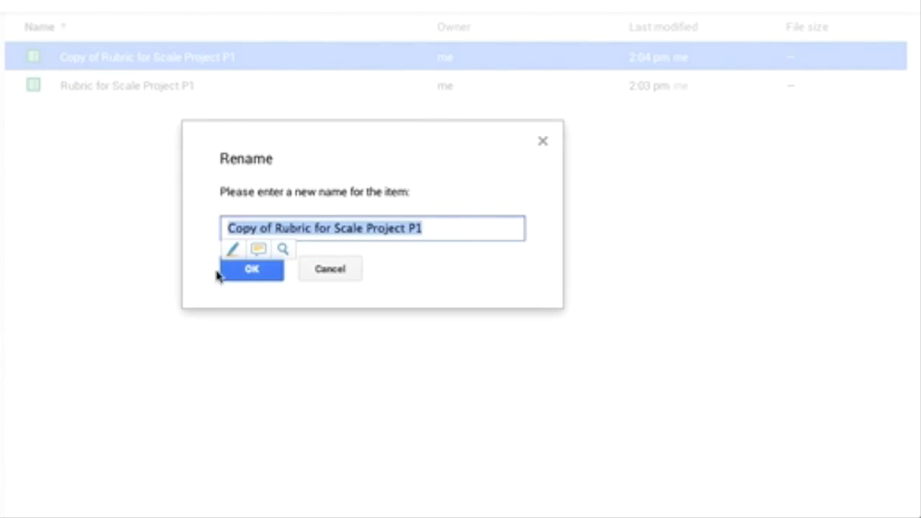
left_click_drag(278, 226, 156, 228)
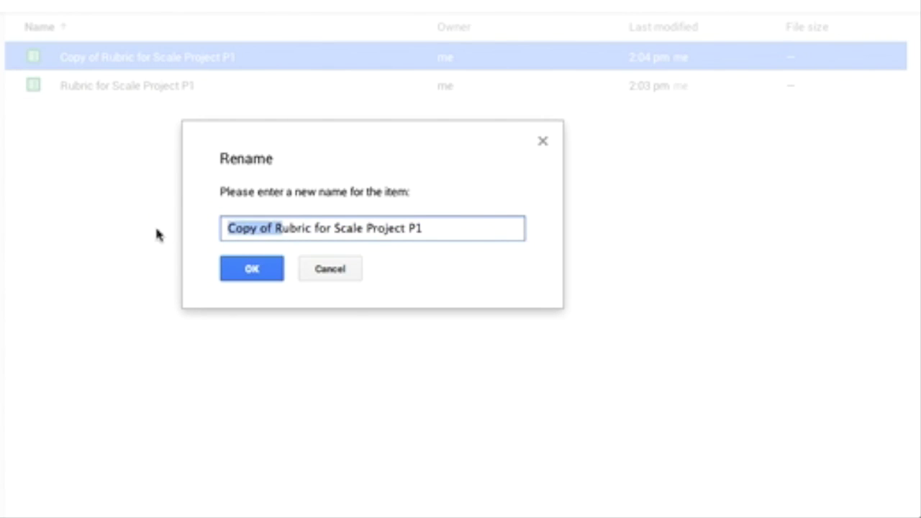
key("BackSpace")
left_click(396, 226)
key("BackSpace")
type("2")
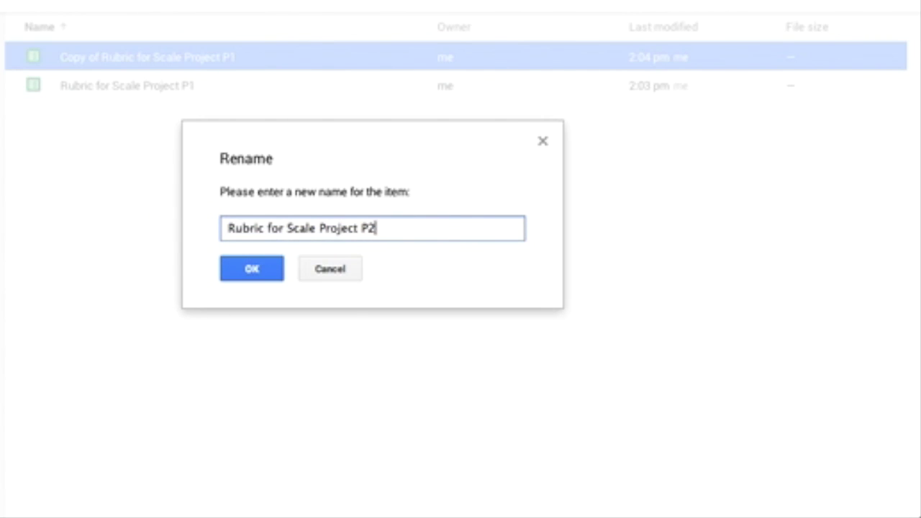
key("Return")
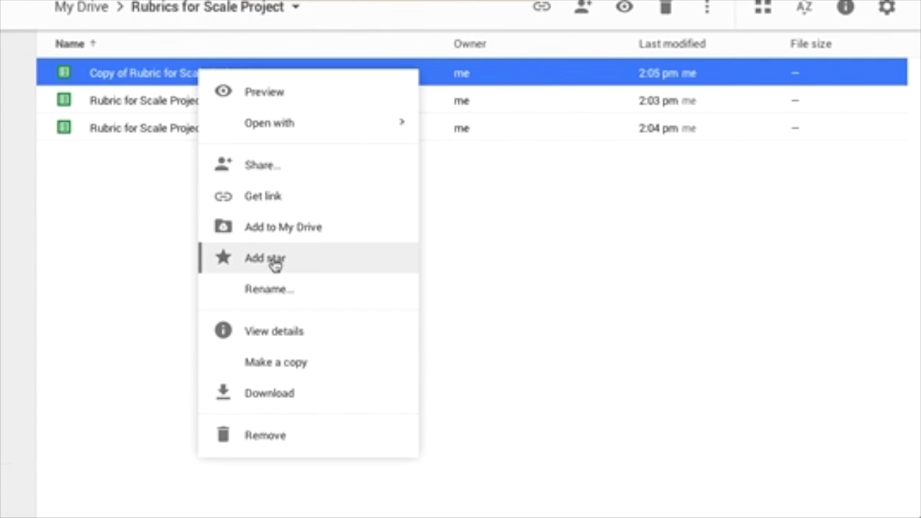
- Rename the second spreadsheet copy "Rubric for Scale Project P3"
left_click(272, 288)
left_click(302, 239)
key("shift+End")
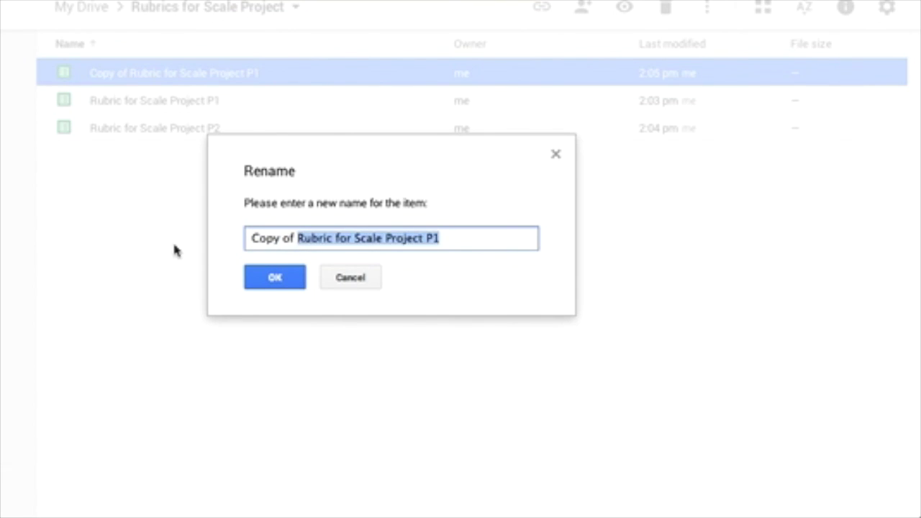
left_click(298, 238)
key("BackSpace")
key("BackSpace")
key("BackSpace")
key("BackSpace")
key("BackSpace")
key("BackSpace")
key("BackSpace")
key("BackSpace")
key("End")
key("BackSpace")
type("3")
key("Return")
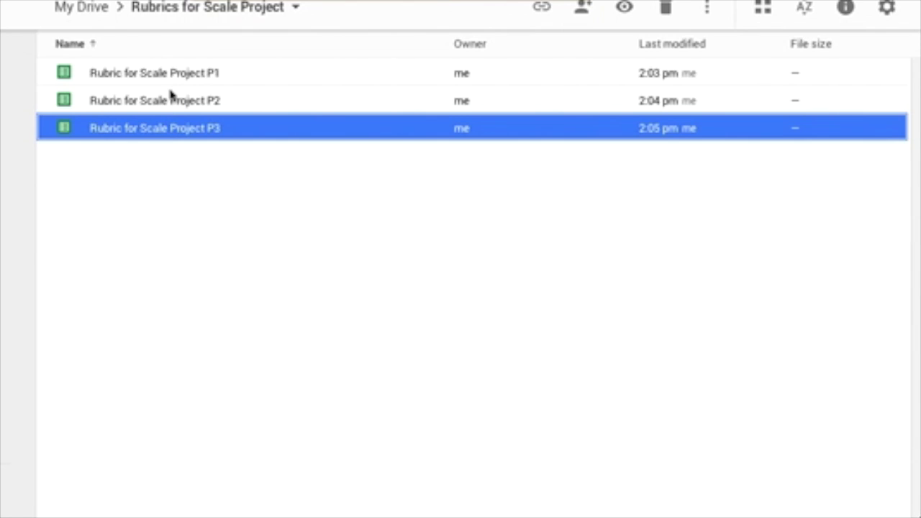
- Move both "Copy of Rubric Scale Project P1" forms and "Rubric Scale Project P1" from My Drive into the Rubrics for Scale Project folder and open it
left_click(92, 69)
scroll(427, 424, "down", 1)
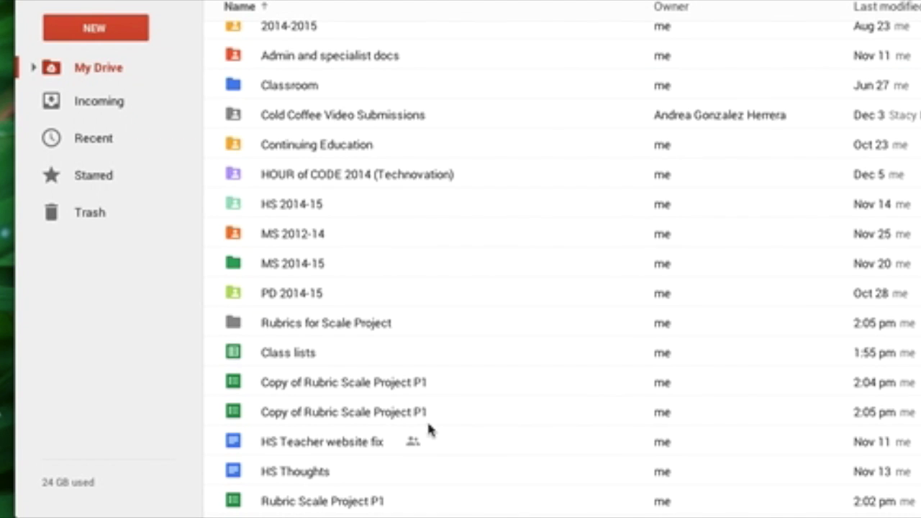
left_click(354, 384)
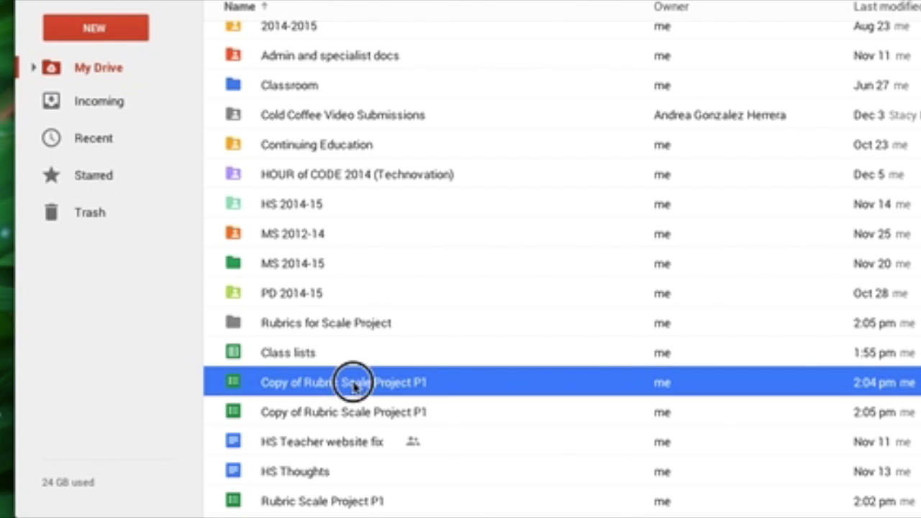
left_click(350, 423, "shift")
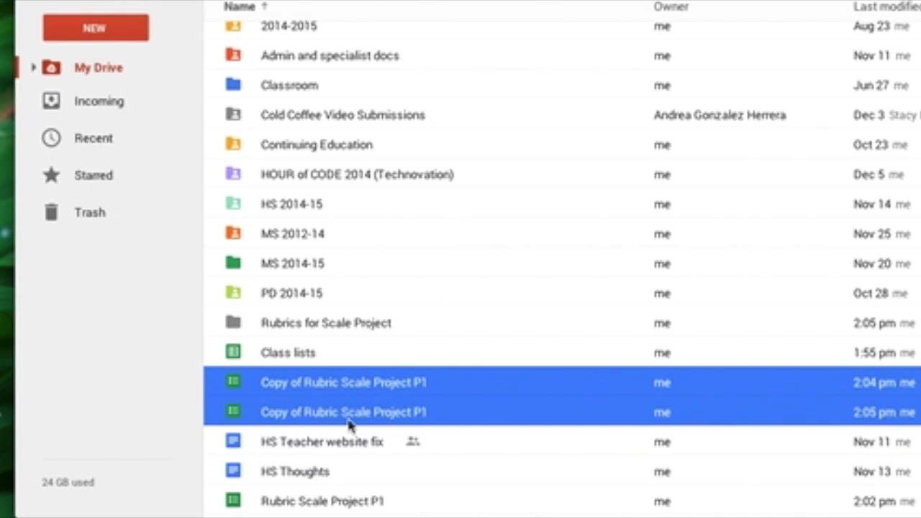
left_click(351, 499, "ctrl")
left_click_drag(321, 388, 353, 325)
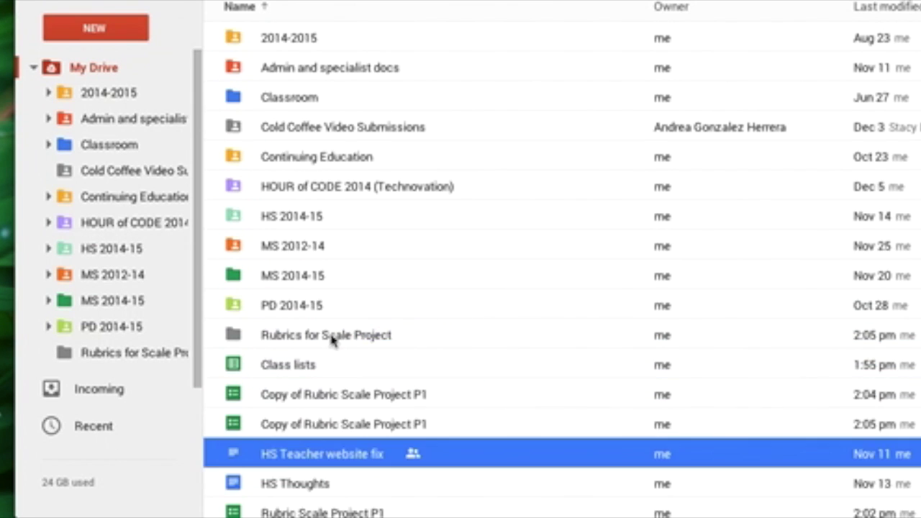
left_click(332, 341)
double_click(333, 340)
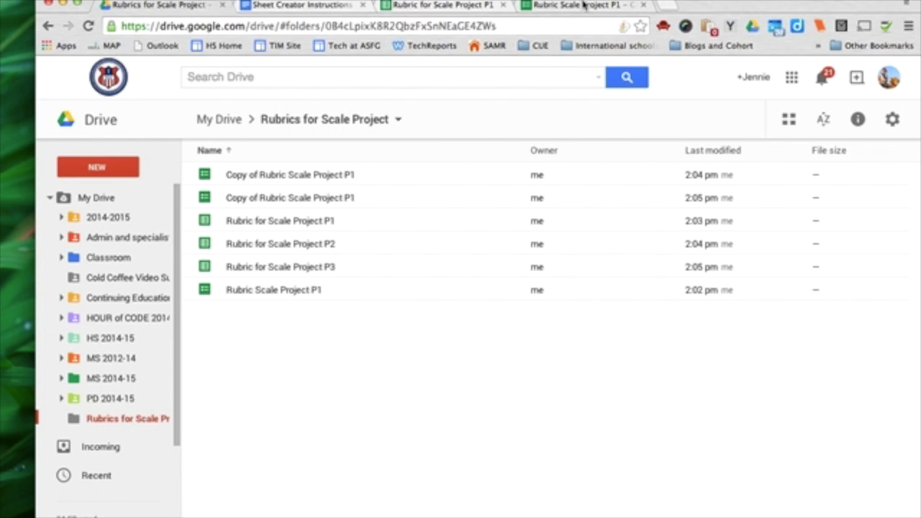
- Check the instructions for creating and editing forms, and open the "Rubric for Scale Project P2" spreadsheet's form for editing
left_click(272, 5)
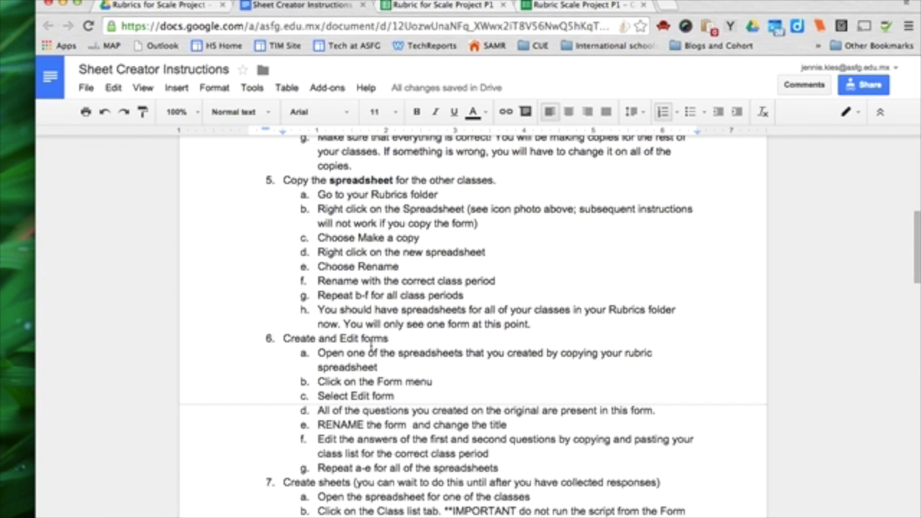
scroll(382, 334, "down", 5)
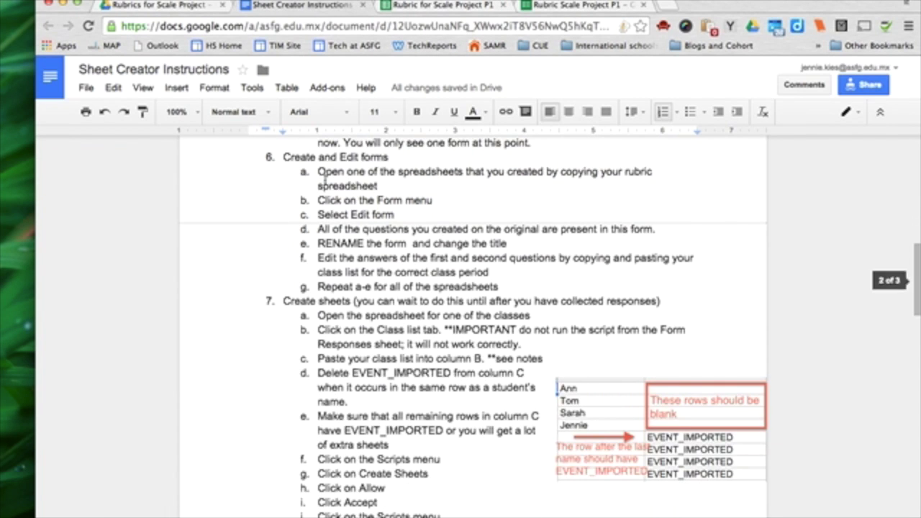
left_click(180, 6)
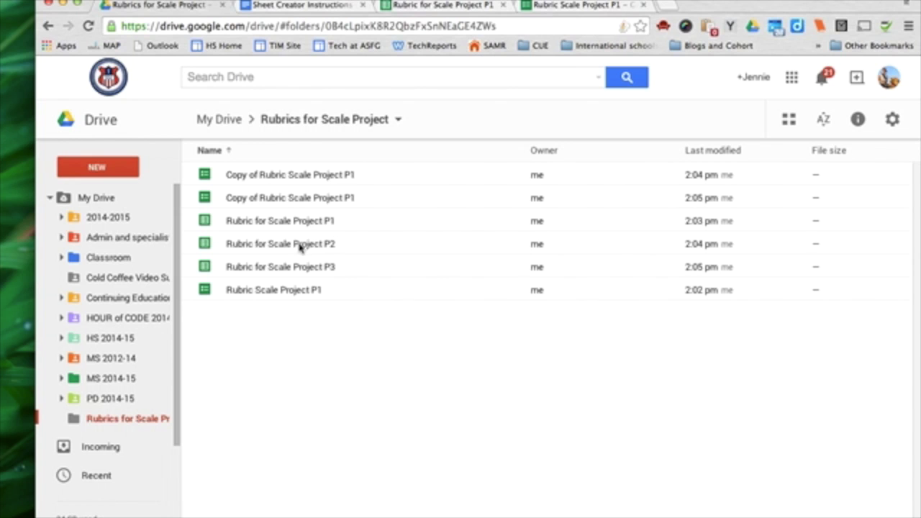
double_click(324, 244)
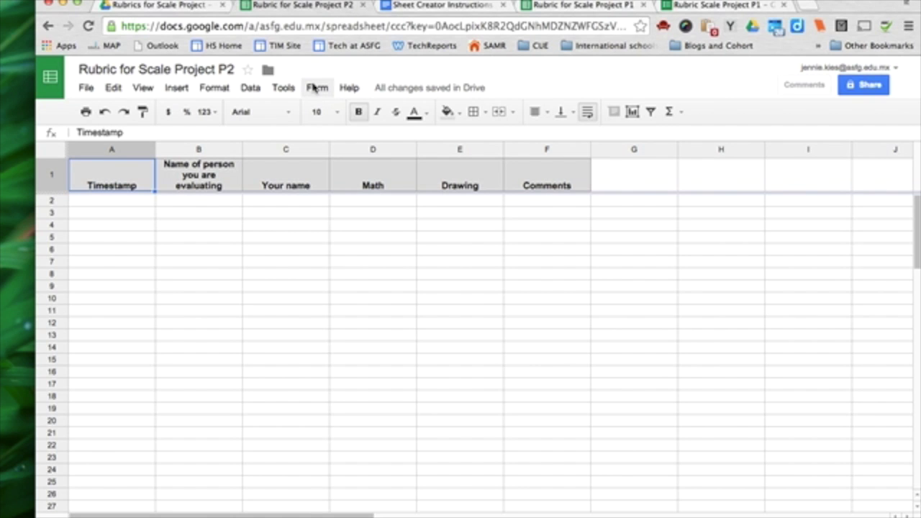
left_click(314, 87)
left_click(333, 113)
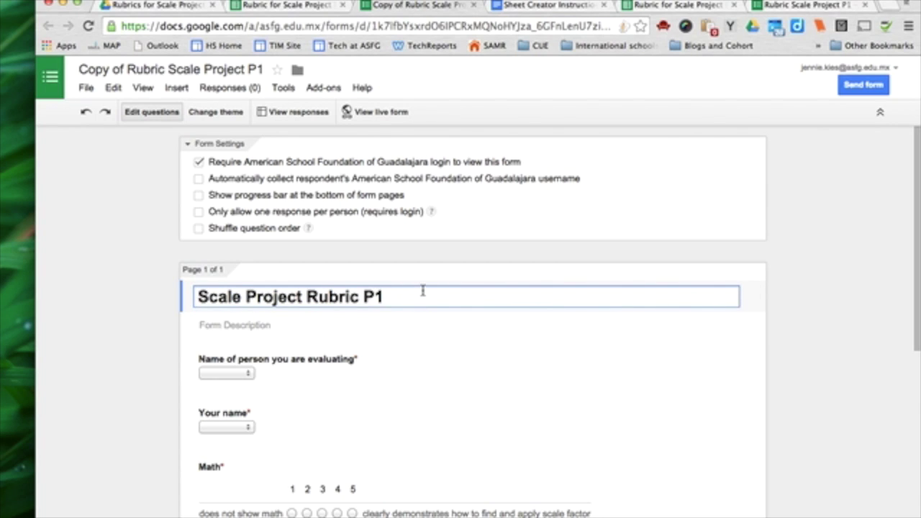
- Change the copied form's title to "Scale Project Rubric P2" and rename the form document "Rubric Scale Project P2"
key("BackSpace")
type("2")
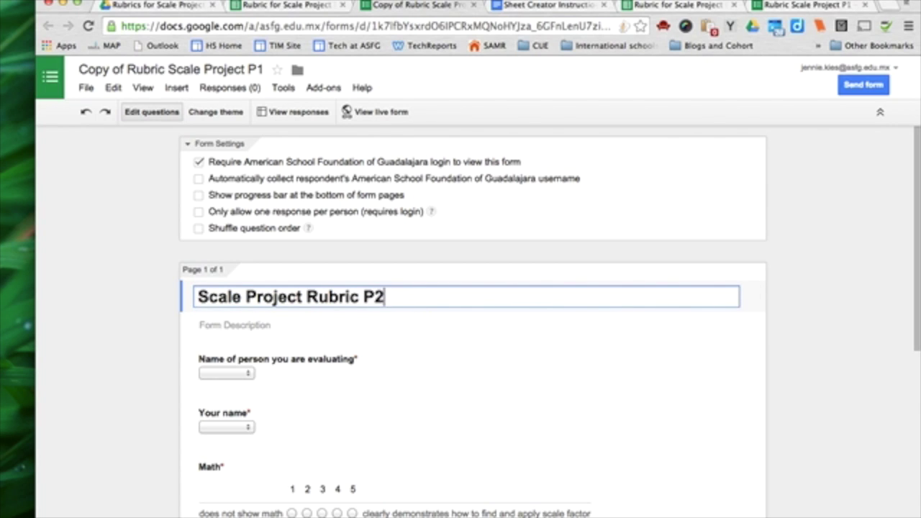
left_click(157, 69)
left_click(394, 314)
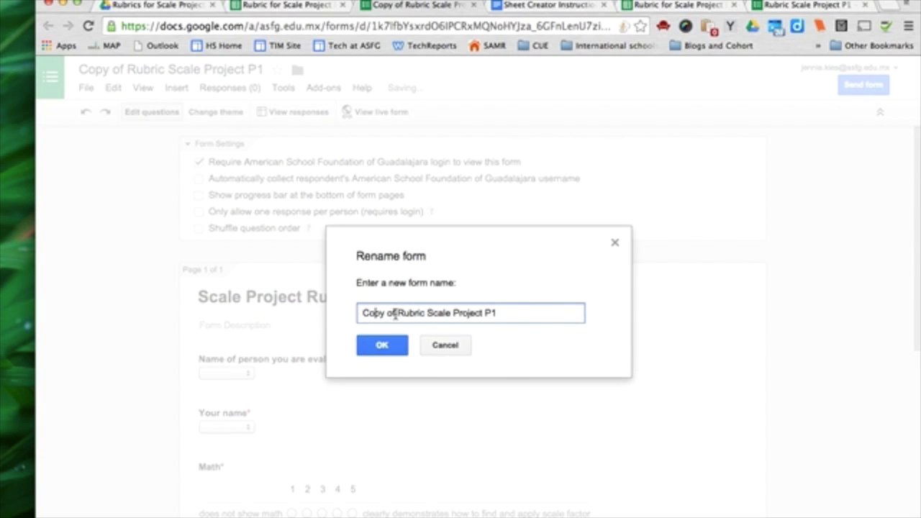
left_click_drag(396, 314, 316, 308)
key("BackSpace")
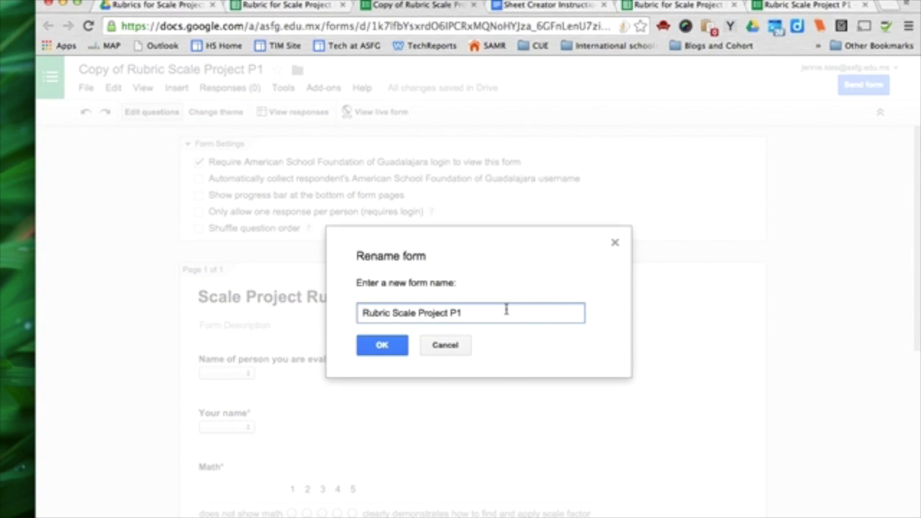
key("BackSpace")
type("2")
key("Return")
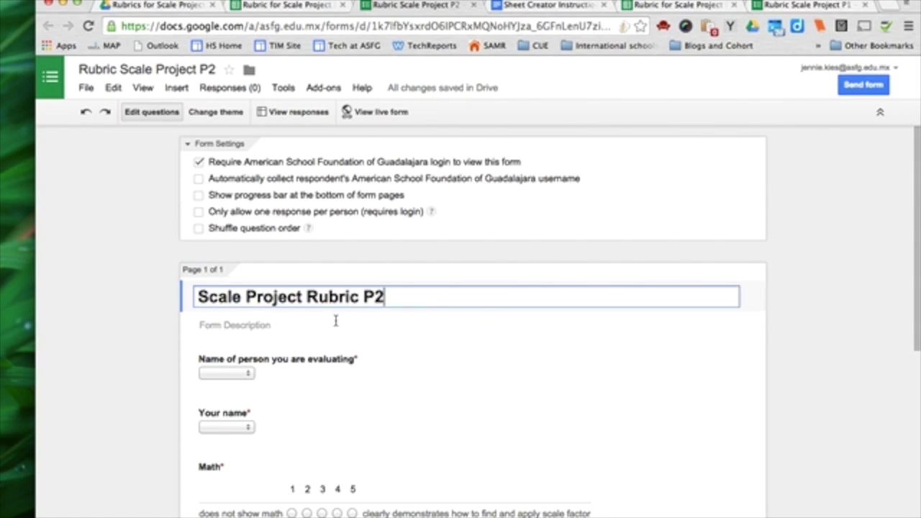
scroll(302, 362, "down", 3)
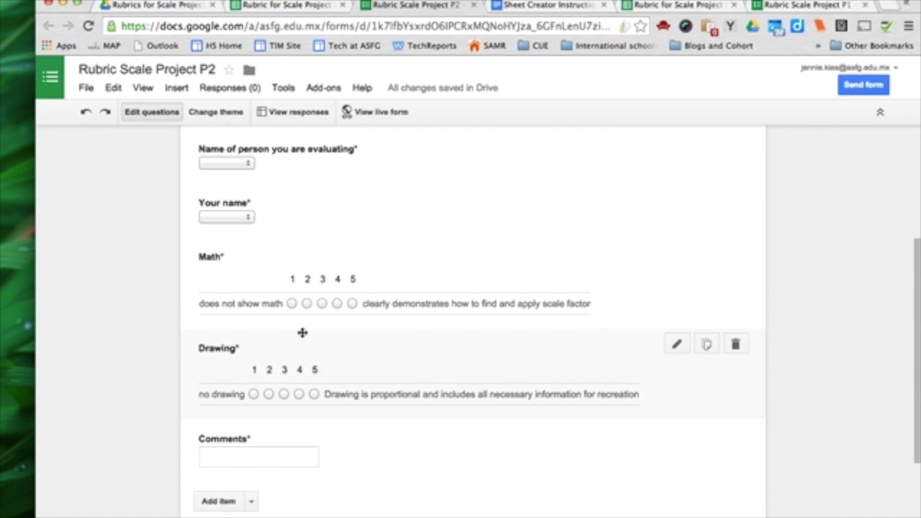
- Open the "Name of person you are evaluating" question for editing and copy the P2 student names from the Class lists spreadsheet
scroll(298, 408, "up", 3)
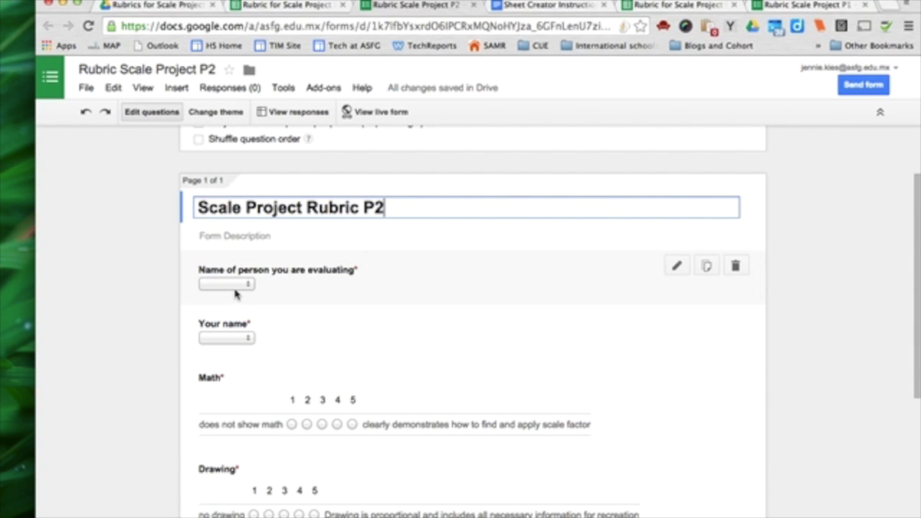
left_click(236, 286)
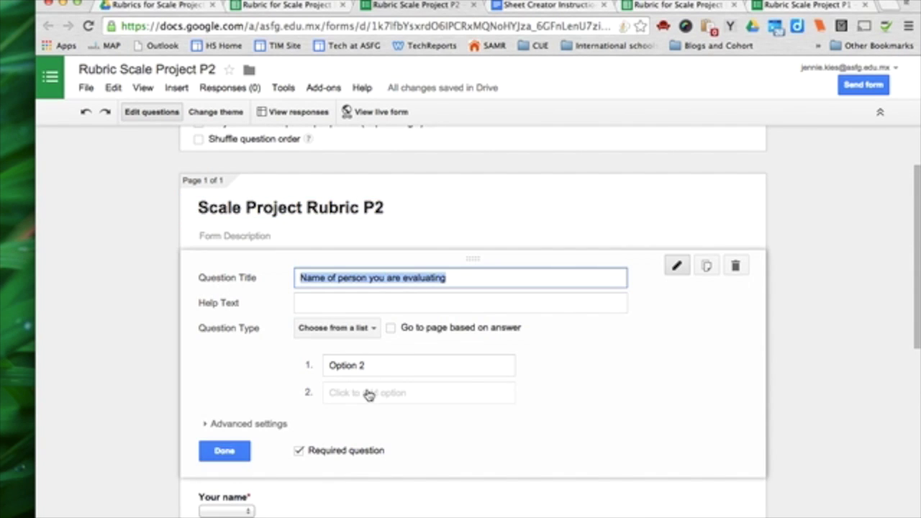
left_click(144, 5)
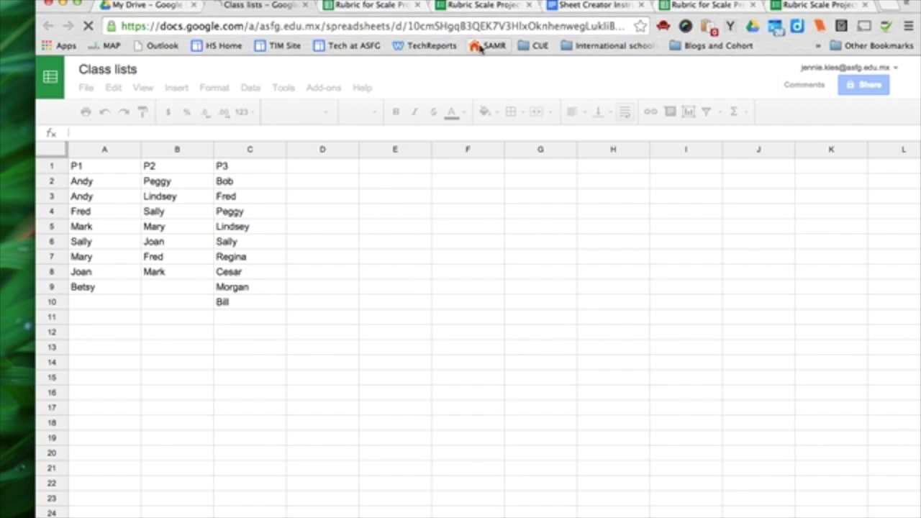
left_click(478, 6)
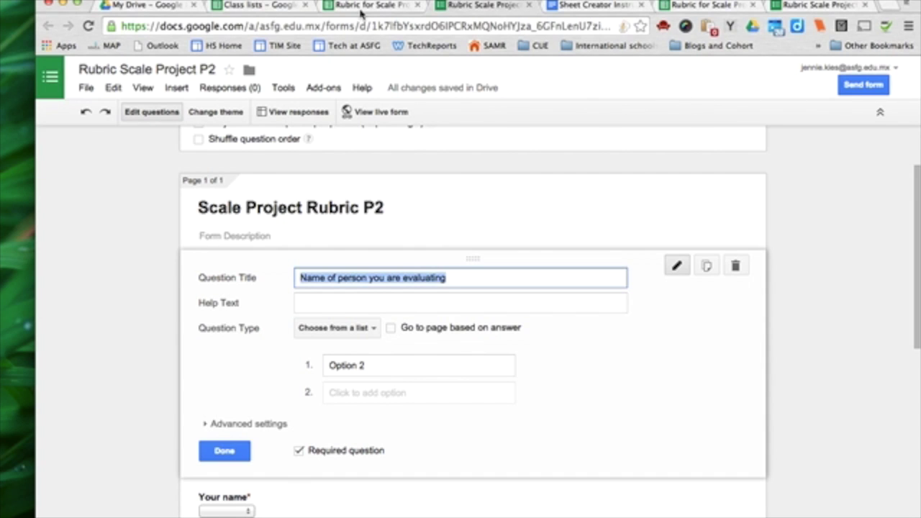
left_click(282, 8)
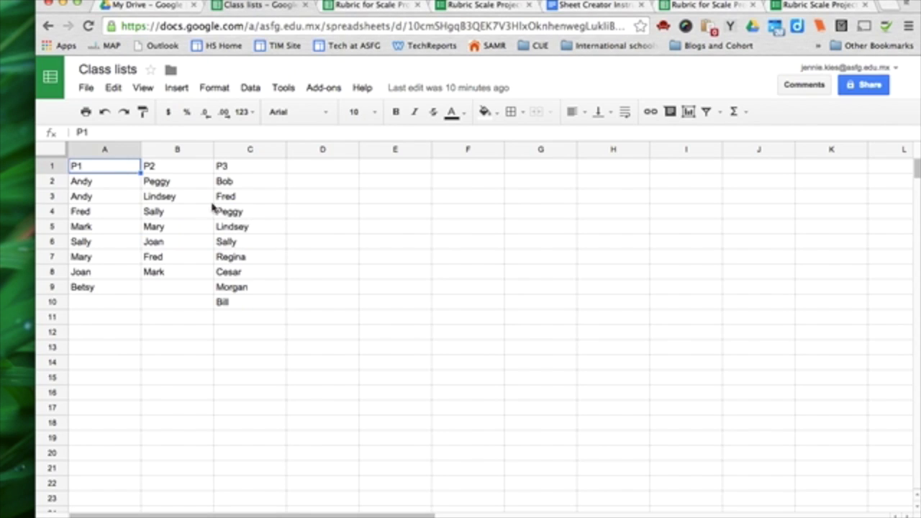
left_click_drag(182, 187, 187, 276)
key("ctrl+c")
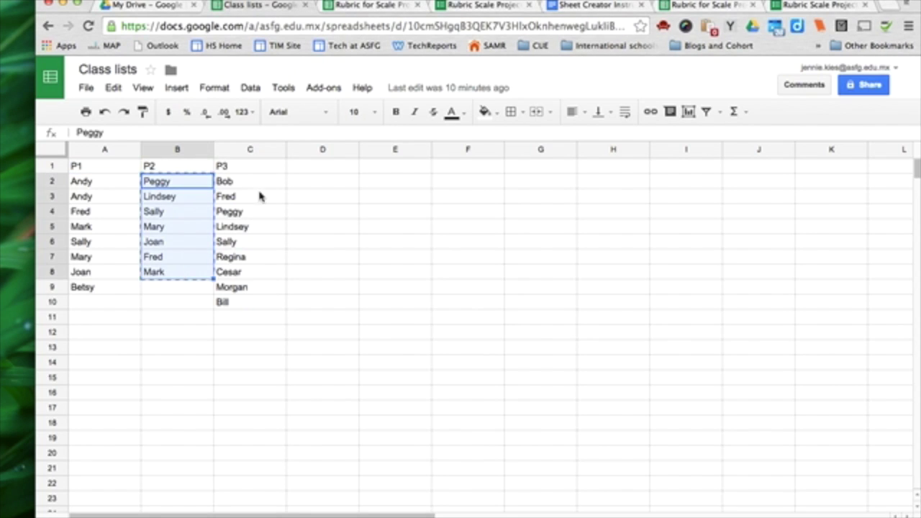
- Paste the P2 names as answer options of the "Name of person you are evaluating" question and add SELF as the last option
left_click(461, 8)
key("ctrl+v")
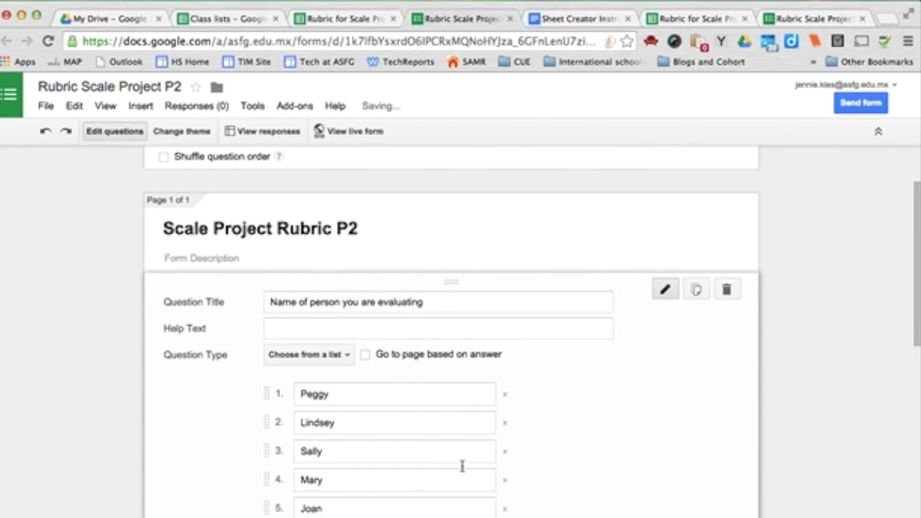
key("Return")
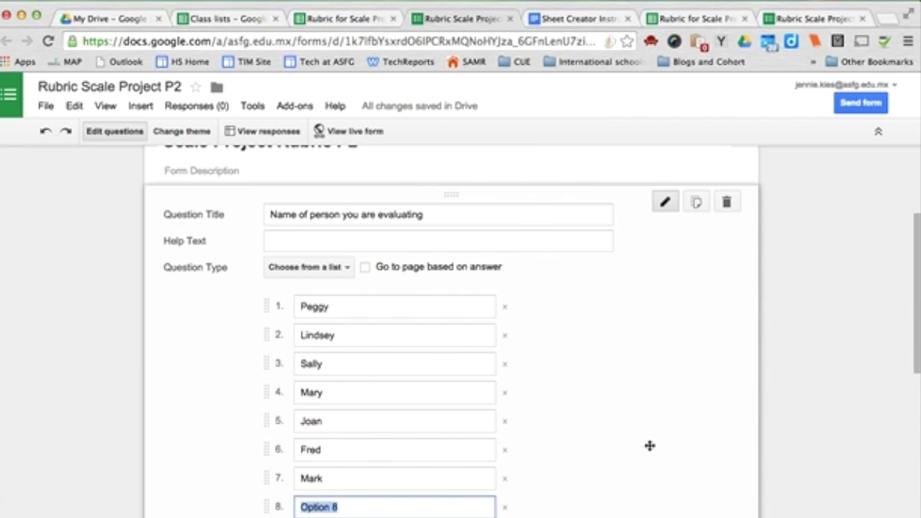
type("SELF")
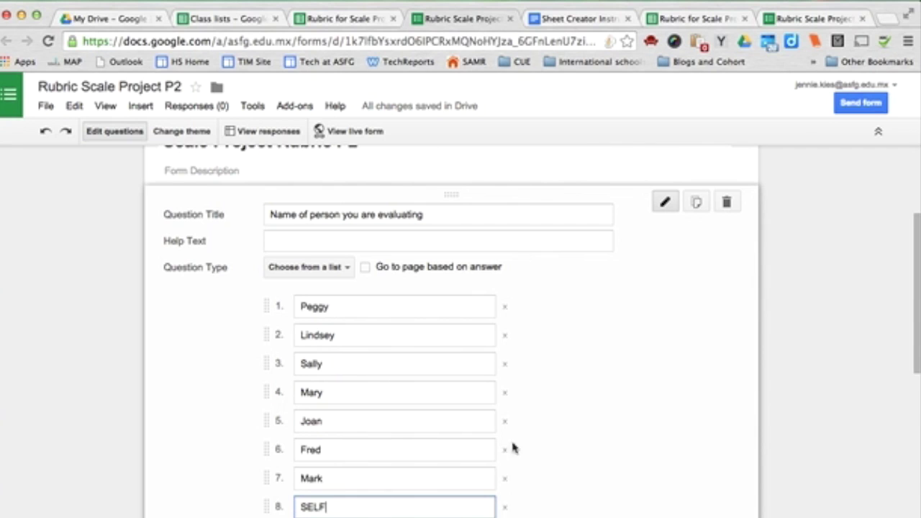
scroll(633, 381, "down", 1)
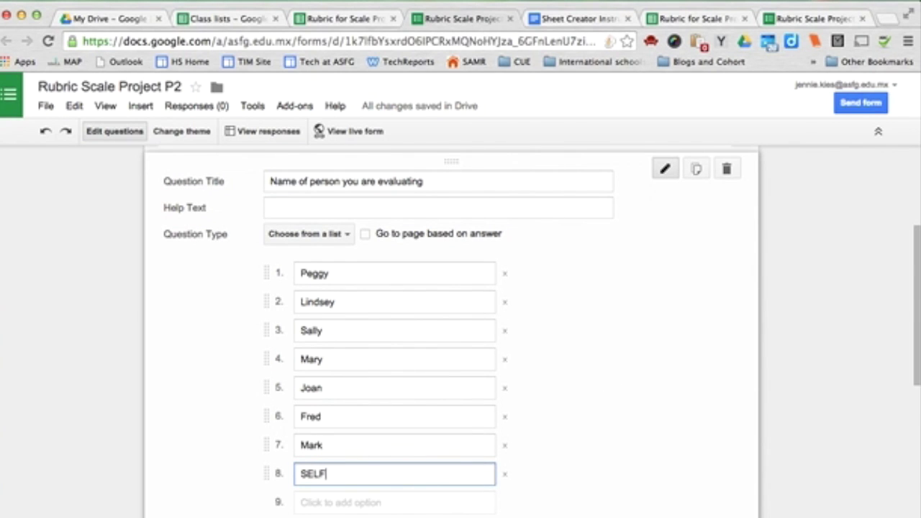
key("Return")
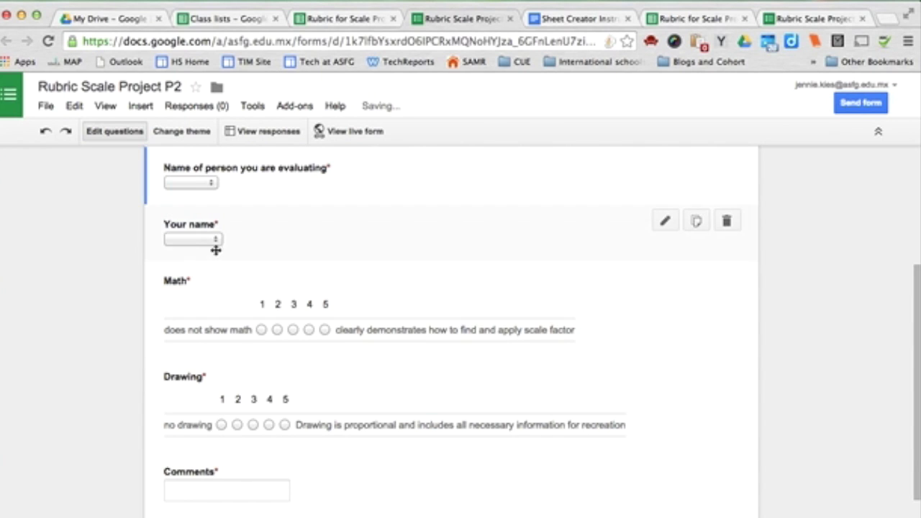
- Paste the P2 names as answer options of the "Your name" question, add TEACHER as the last option, and finish editing it
left_click(193, 240)
left_click(352, 329)
key("super+v")
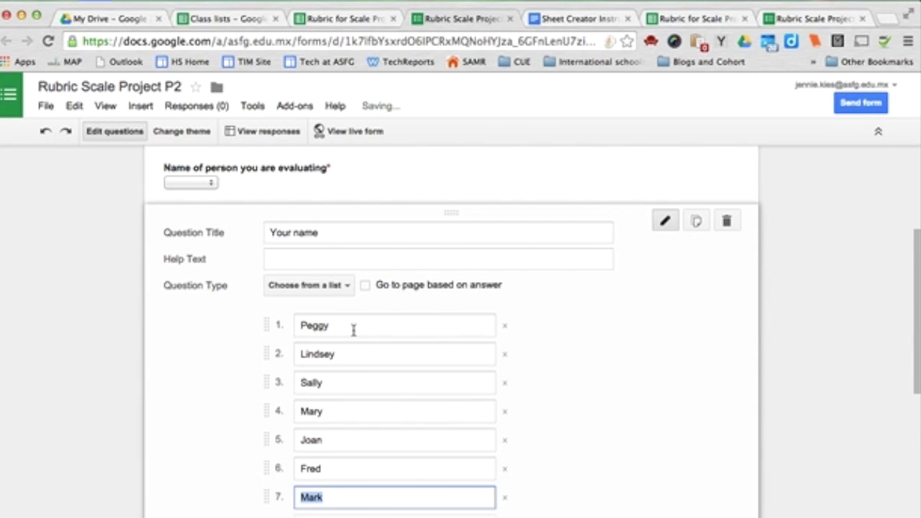
left_click(337, 515)
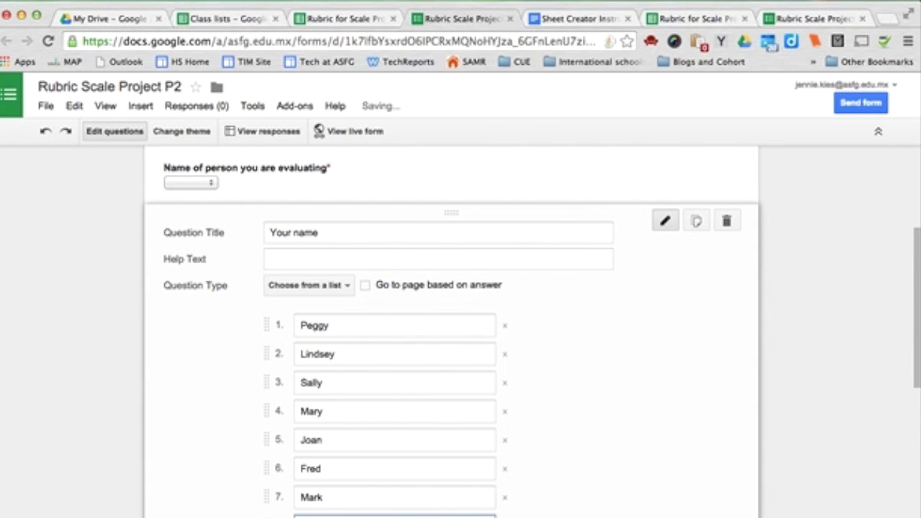
type("TEACHER")
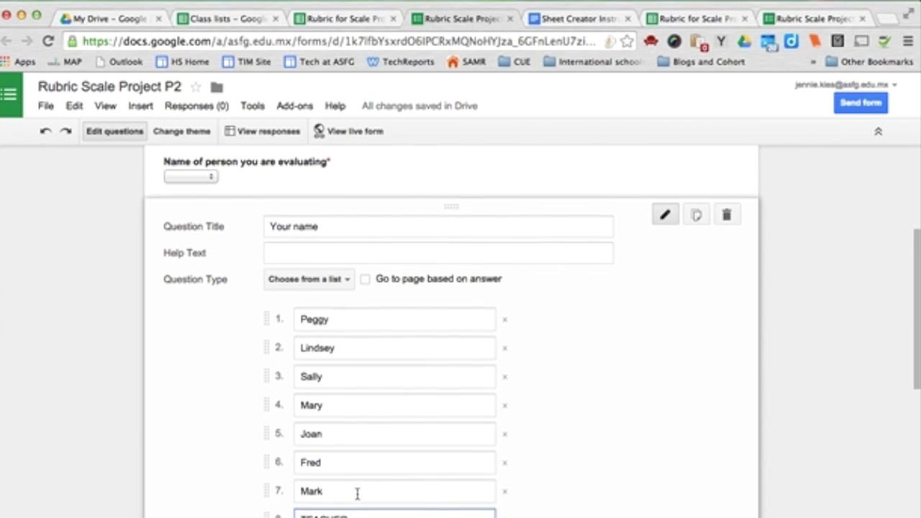
scroll(357, 494, "down", 3)
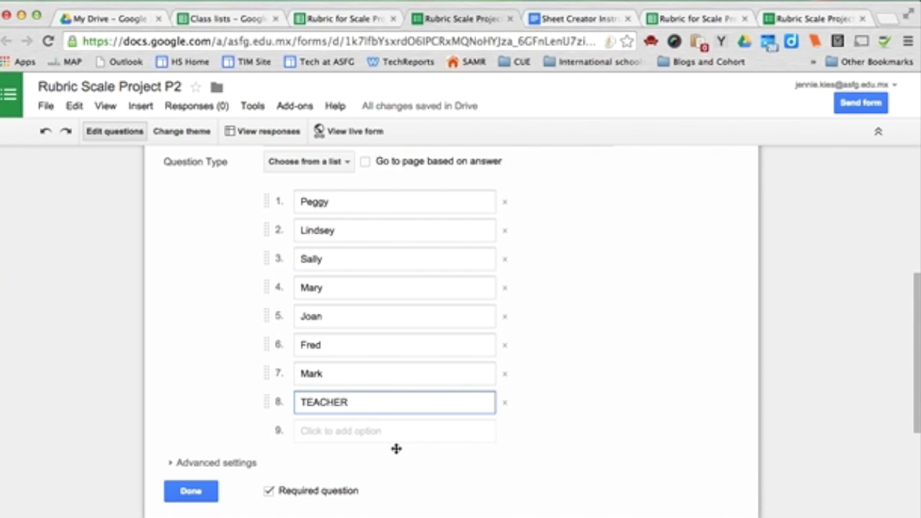
left_click(190, 491)
scroll(440, 273, "up", 4)
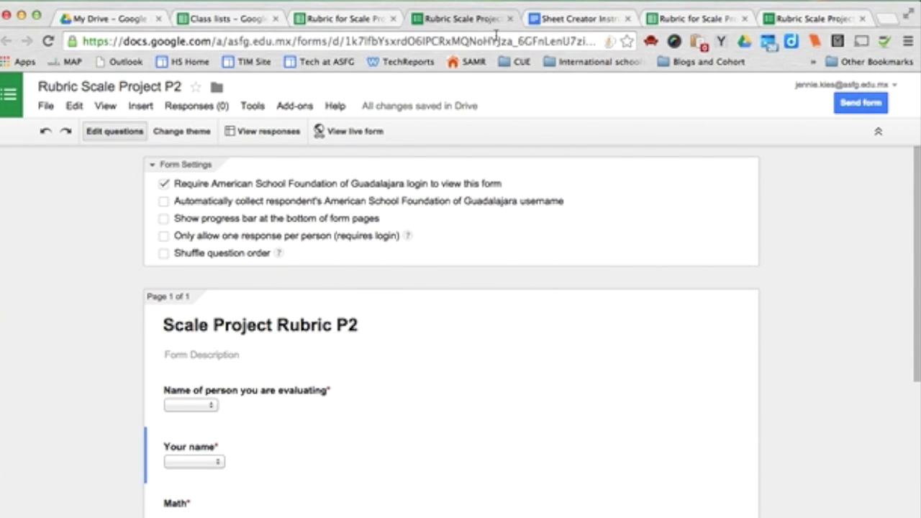
- Close the P2 form and open the "Name of person you are evaluating" question of the Rubric Scale Project P1 form for editing
left_click(508, 19)
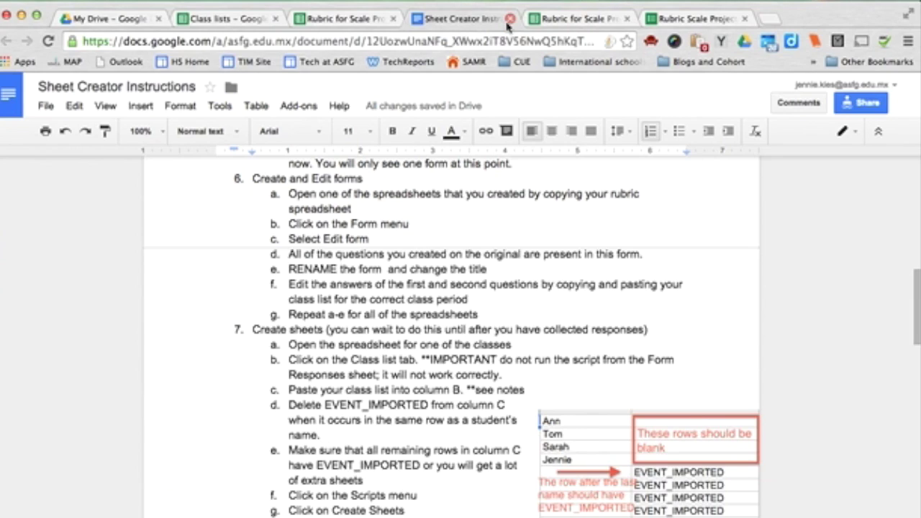
left_click(669, 20)
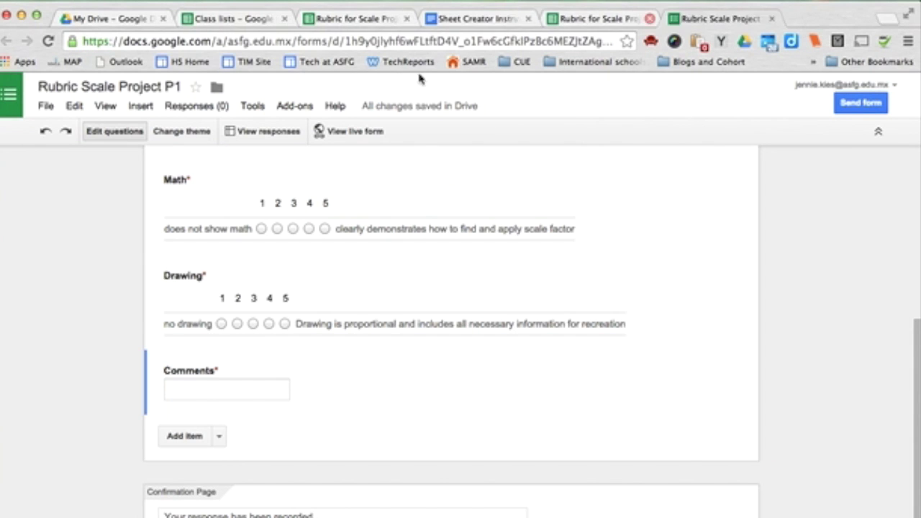
scroll(355, 246, "up", 4)
left_click(193, 347)
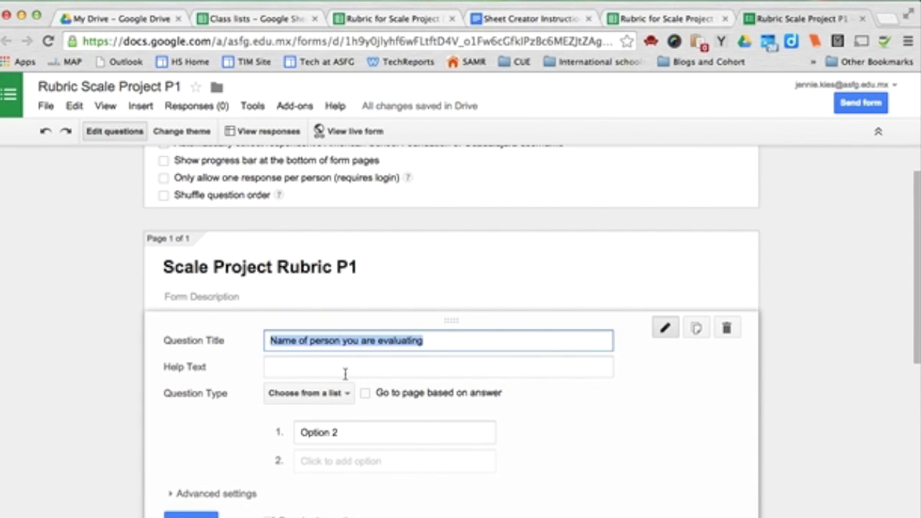
- Copy the P1 student names from the Class lists spreadsheet
left_click(226, 19)
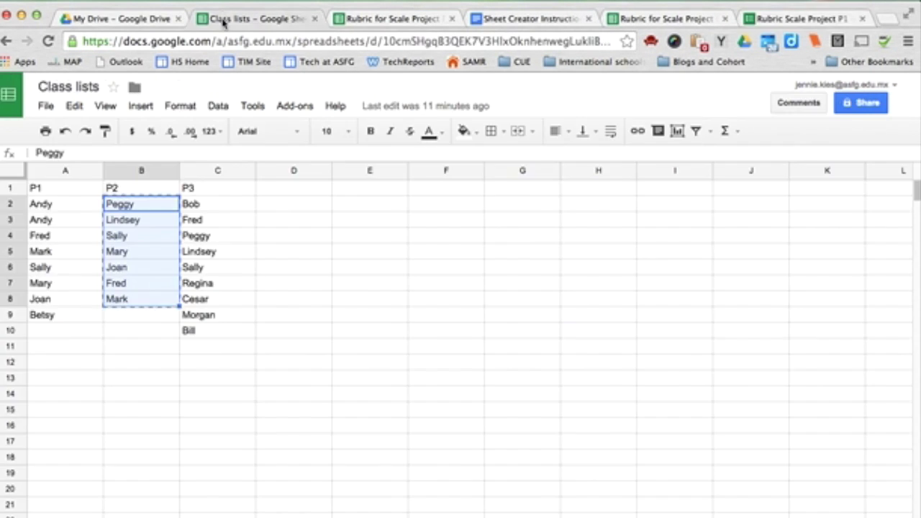
left_click(88, 203)
left_click(68, 323, "shift")
key("super+c")
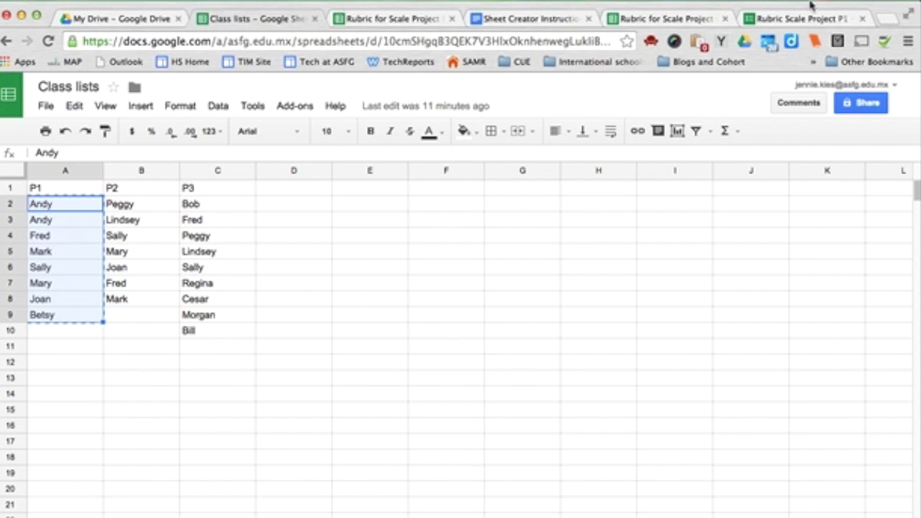
- Add the P1 names and SELF as options of the P1 form's "Name of person you are evaluating" question, and open the "Your name" question
left_click(809, 18)
left_click(370, 424)
key("super+v")
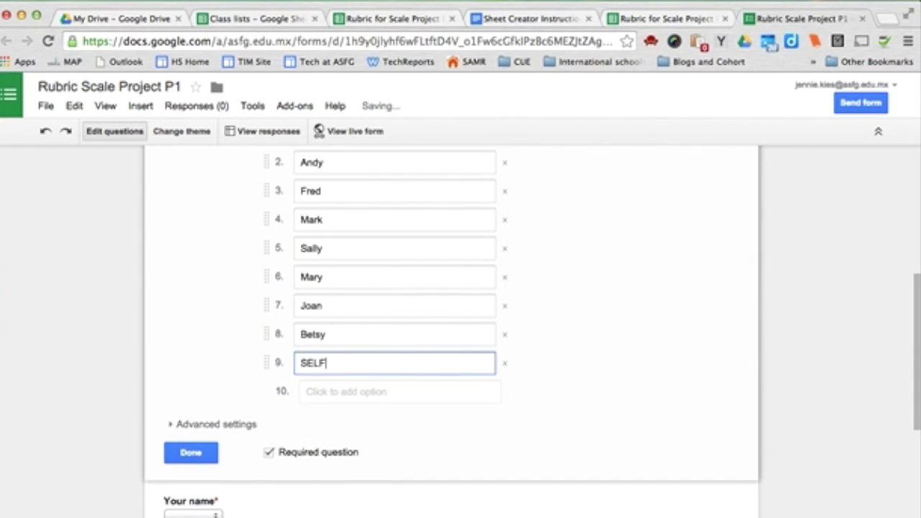
left_click(189, 452)
left_click(205, 224)
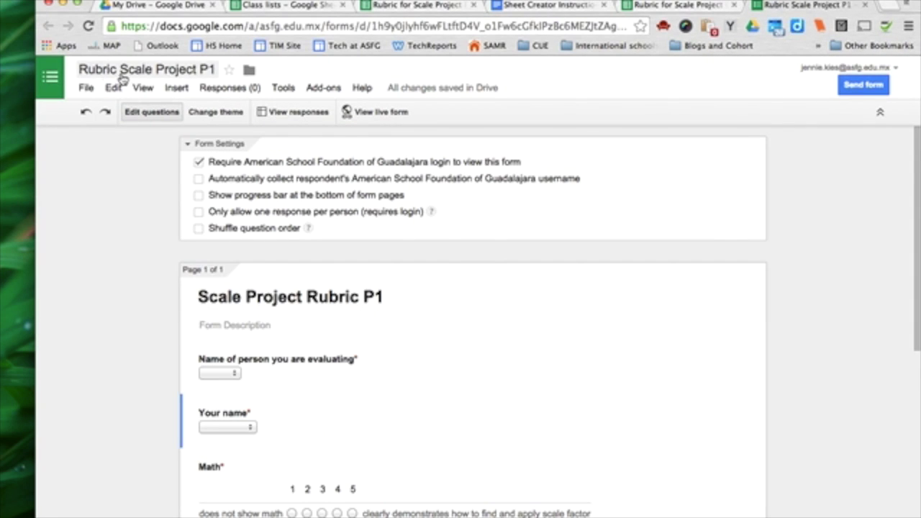
- Close the Rubric Scale Project P1 form and the "Rubric for Scale Project P2" spreadsheet
left_click(846, 5)
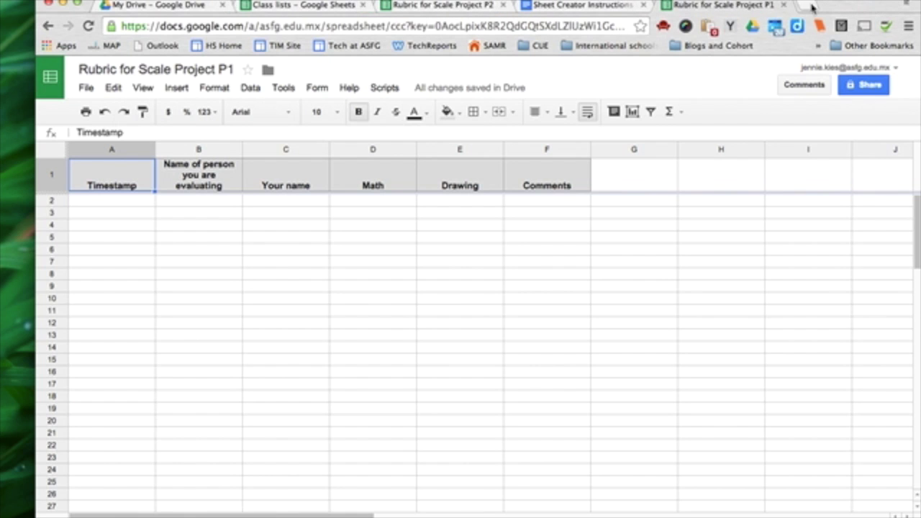
left_click(473, 6)
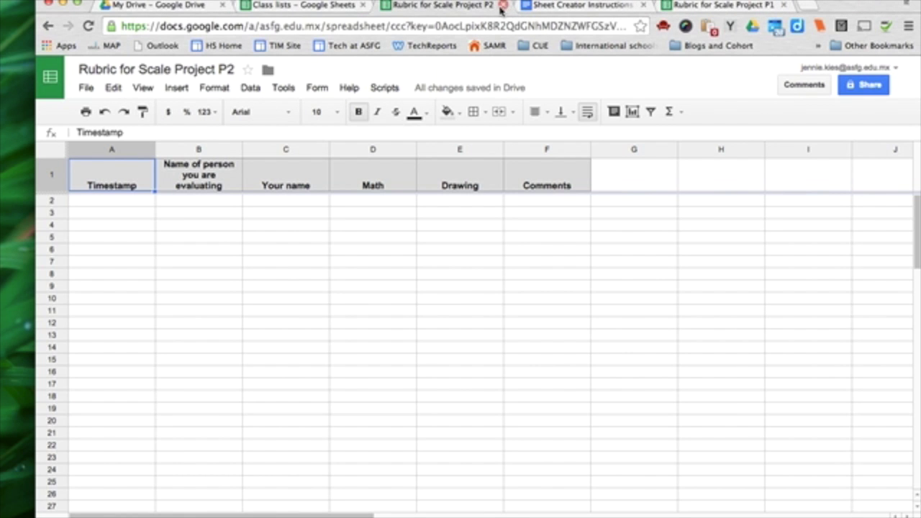
left_click(503, 5)
- Open the "Rubric for Scale Project P3" spreadsheet from the Rubrics for Scale Project folder in Drive and open its form for editing
left_click(122, 6)
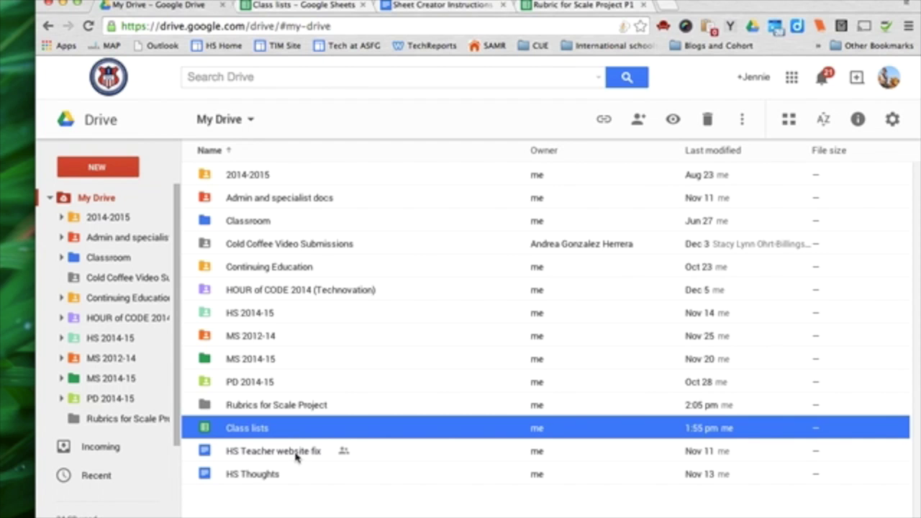
double_click(265, 405)
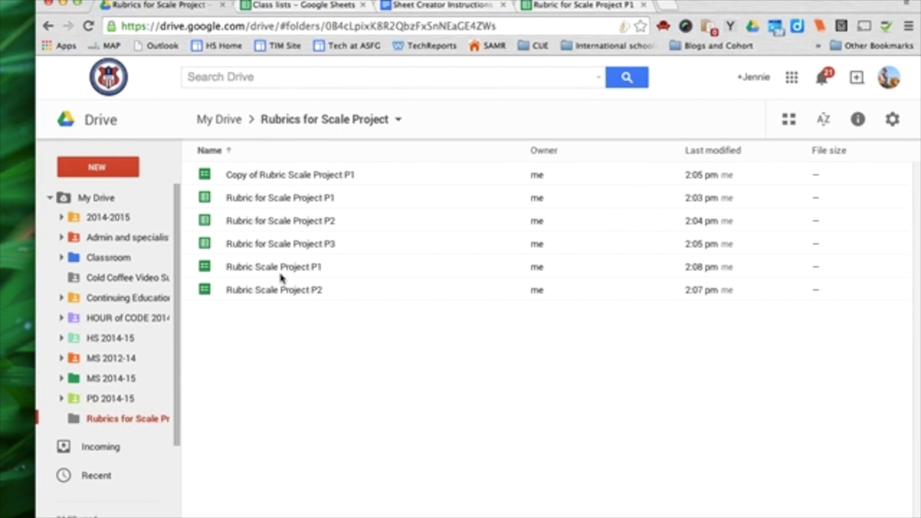
double_click(288, 244)
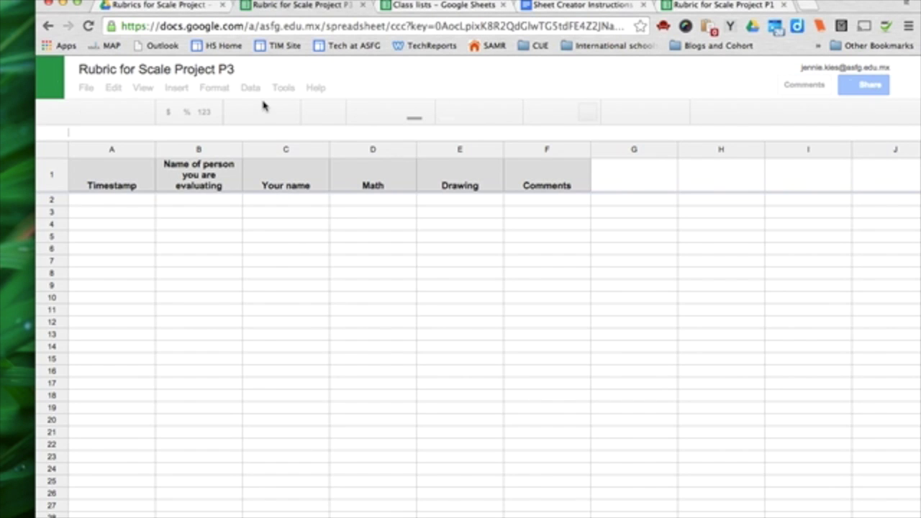
left_click(316, 94)
left_click(331, 111)
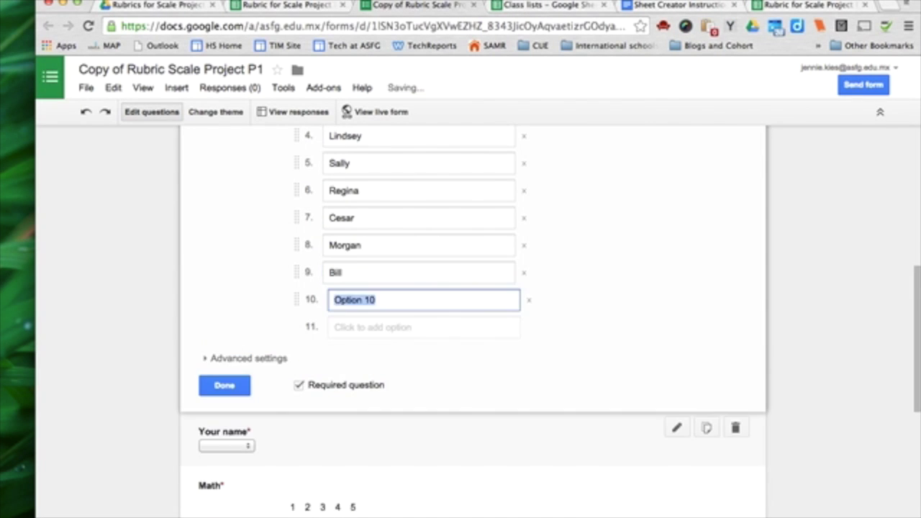
- Add SELF after the P3 student names in the options of the "Name of person you are evaluating" question
type("SELF")
key("Return")
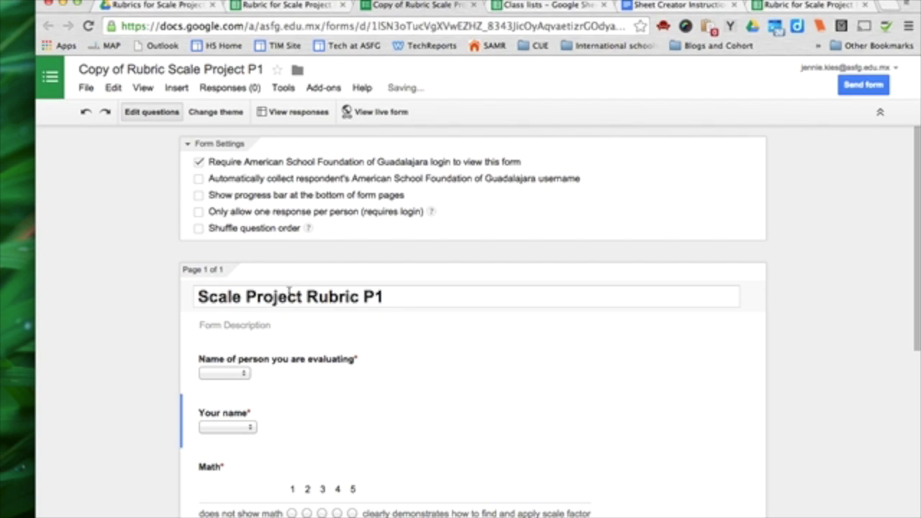
- Change the copied form's title to "Scale Project Rubric P3"
left_click(390, 300)
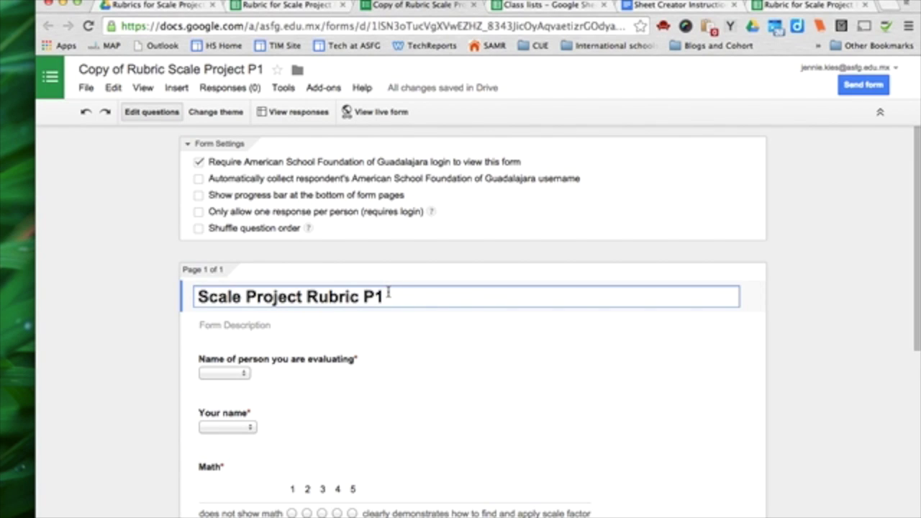
key("BackSpace")
type("3")
- Rename the form document "Rubric Scale Project P3" and look over its questions
left_click(209, 72)
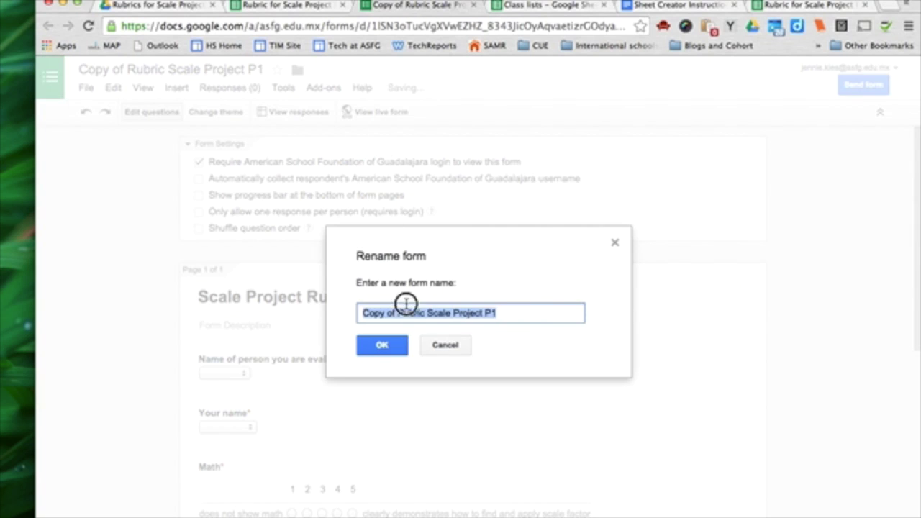
left_click_drag(395, 312, 313, 315)
key("BackSpace")
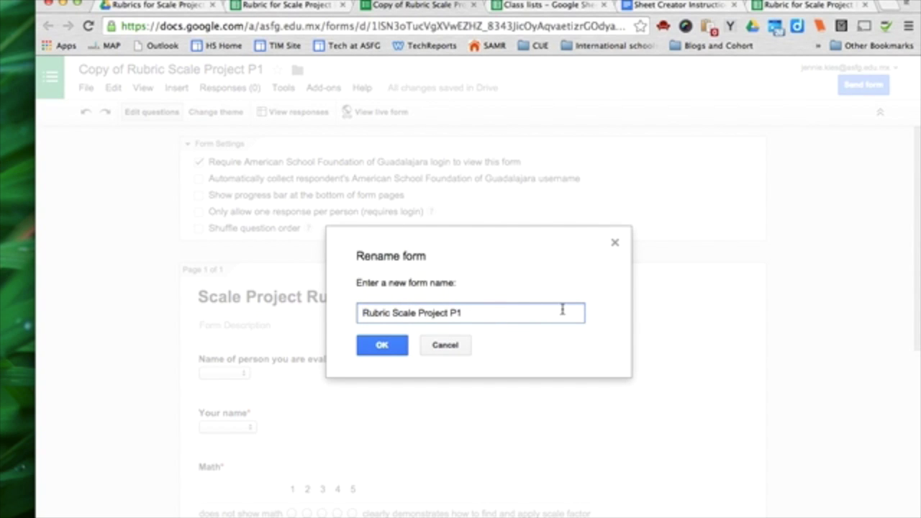
key("BackSpace")
type("3")
key("Return")
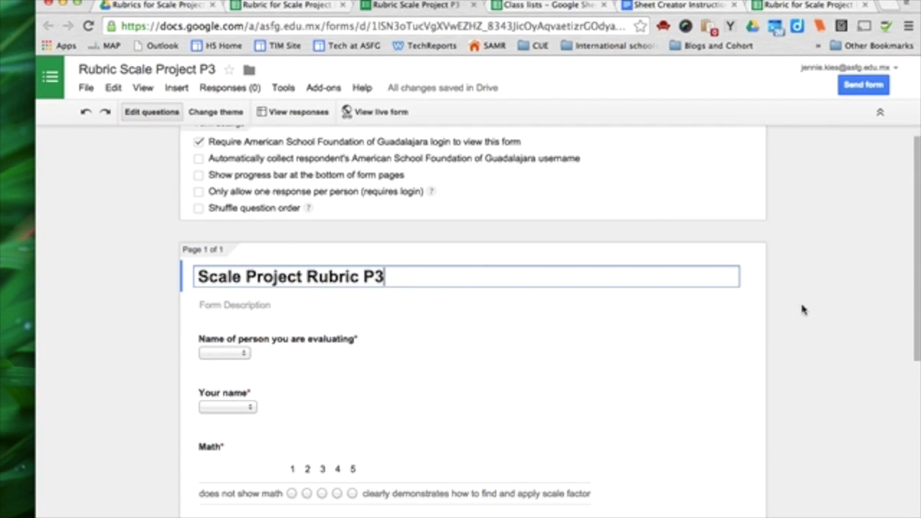
scroll(801, 309, "down", 5)
scroll(801, 309, "up", 5)
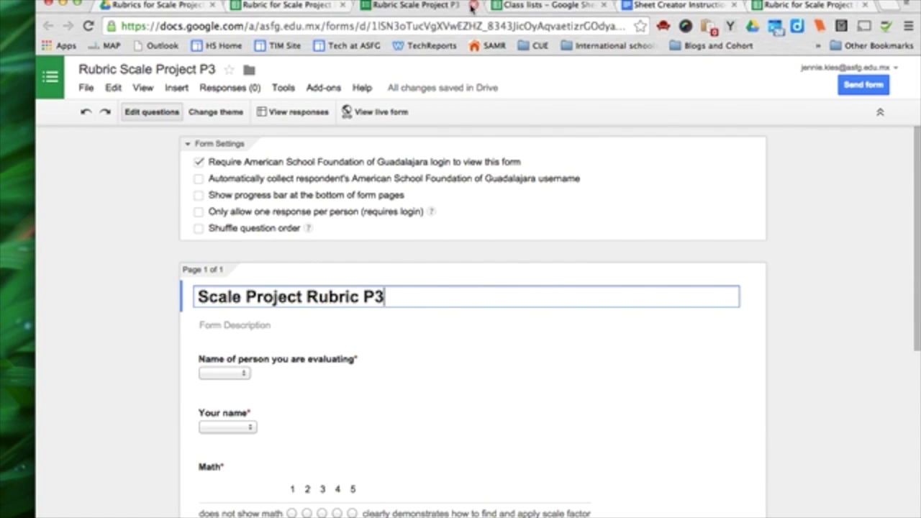
- Close the P3 form and review the "Create sheets" section of the Sheet Creator Instructions document
left_click(473, 5)
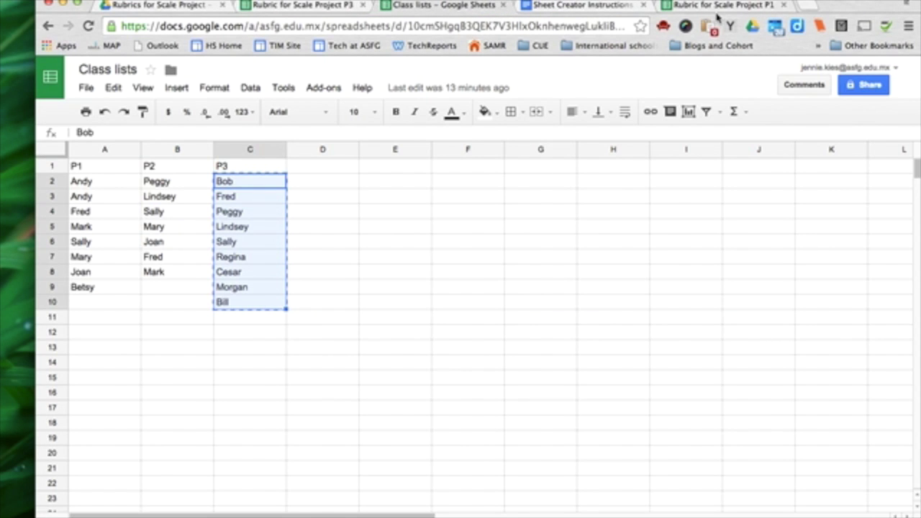
left_click(592, 6)
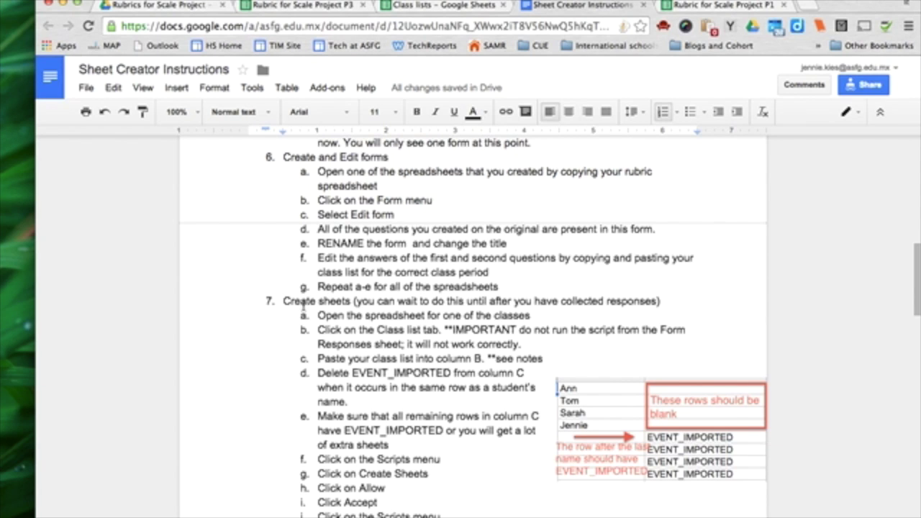
left_click_drag(355, 303, 677, 299)
left_click(677, 299)
scroll(680, 302, "down", 4)
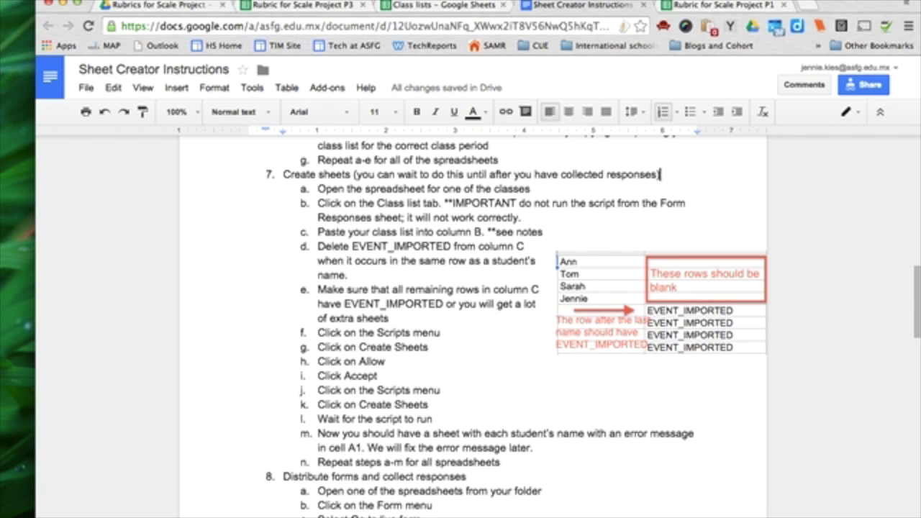
- Close the P1 rubric spreadsheet and open the Class List sheet of "Rubric for Scale Project P3"
left_click(786, 5)
left_click(308, 7)
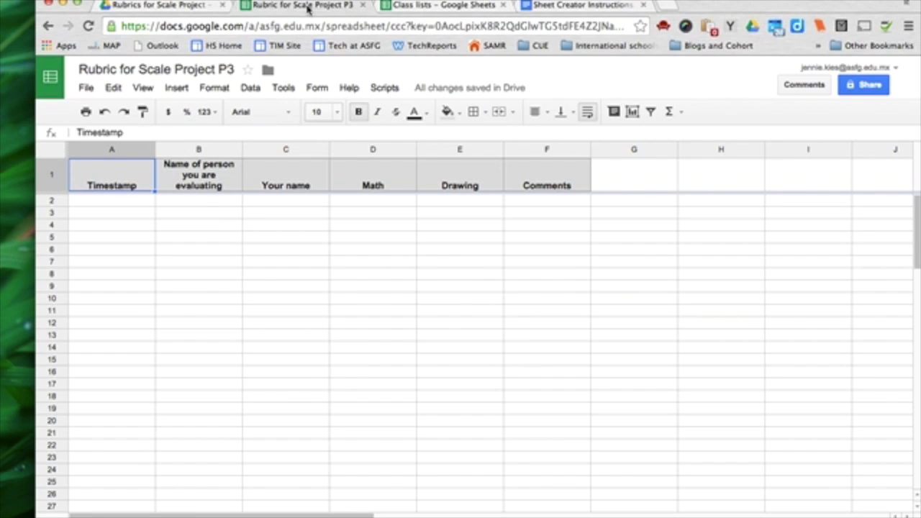
left_click(569, 5)
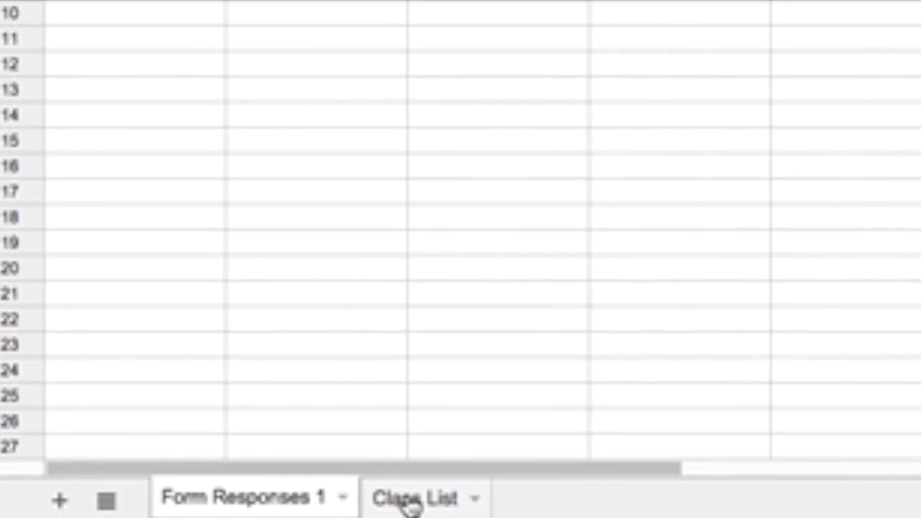
left_click(408, 500)
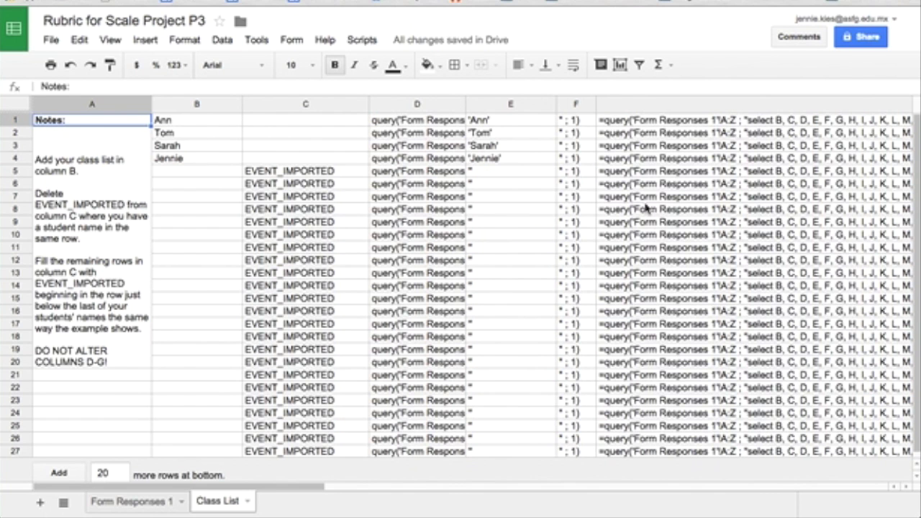
left_click_drag(319, 488, 469, 488)
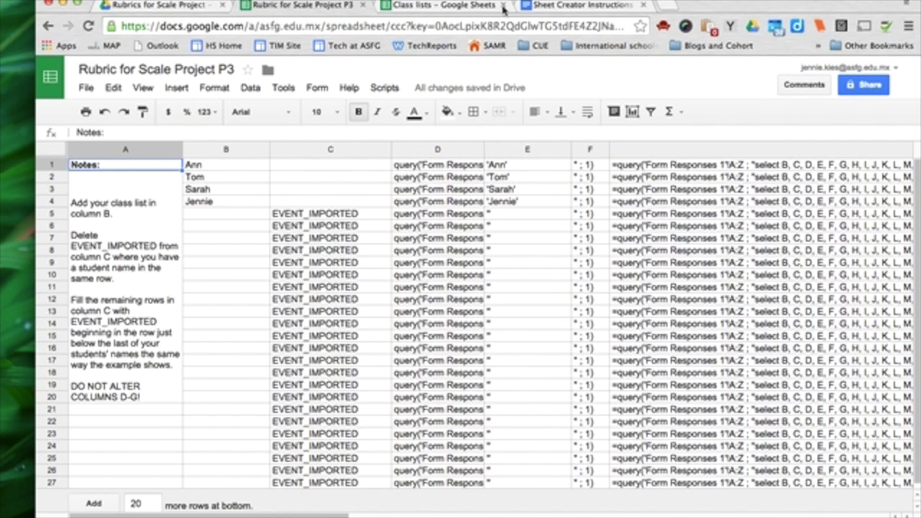
- Paste the copied P3 student names into column B of the Class List sheet from B1, and check the queries in column G
left_click(550, 10)
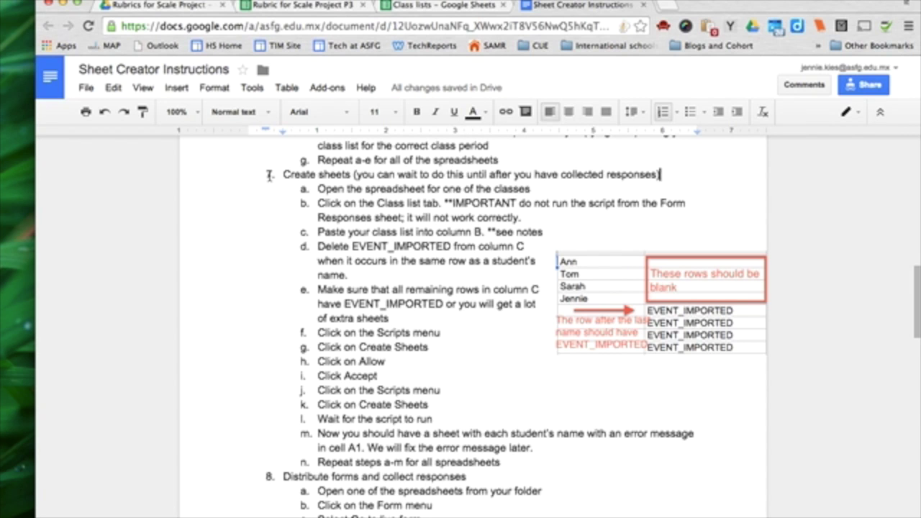
scroll(372, 289, "down", 10)
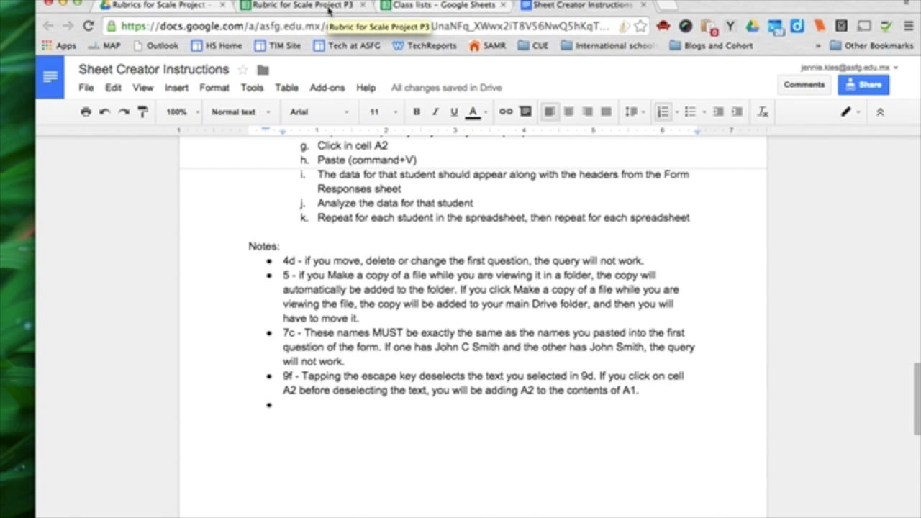
left_click(328, 6)
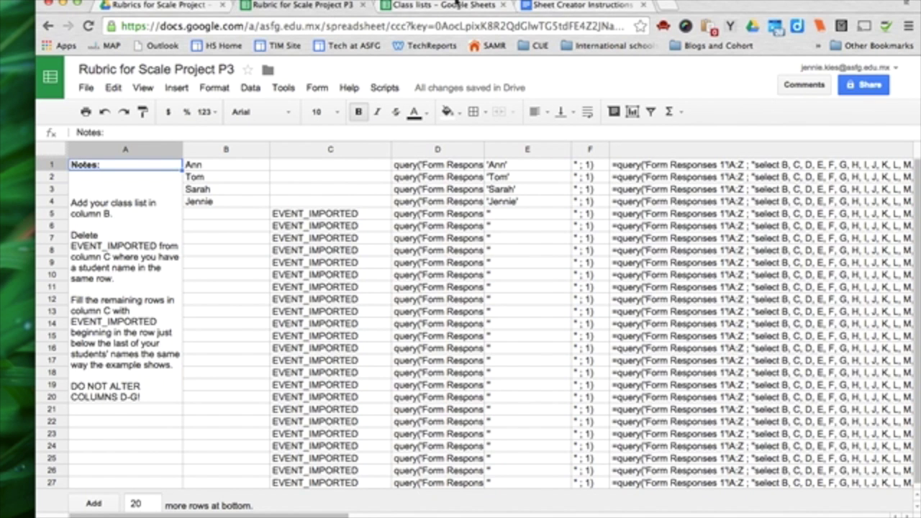
left_click(457, 5)
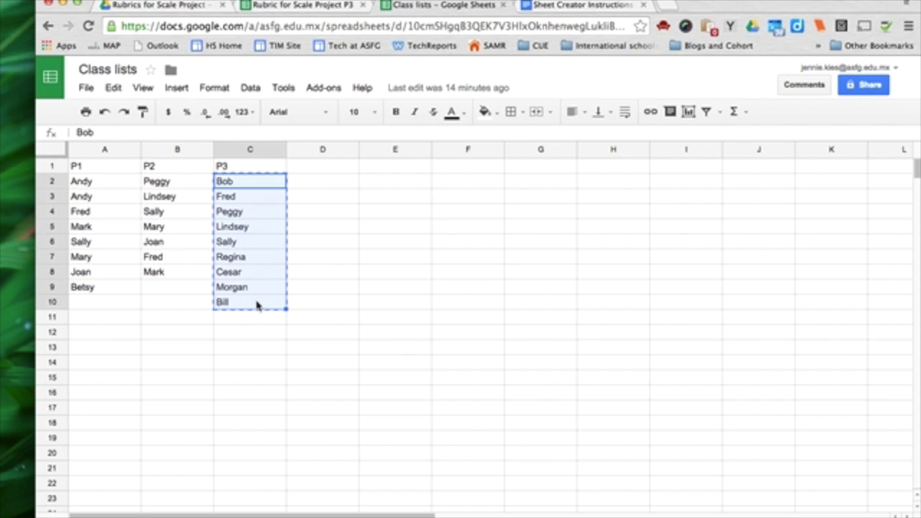
left_click(281, 8)
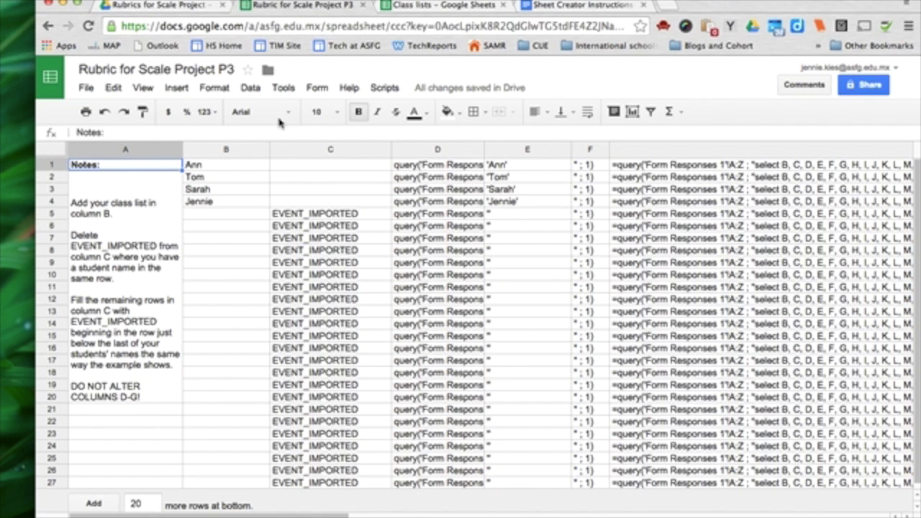
left_click(232, 168)
key("super+v")
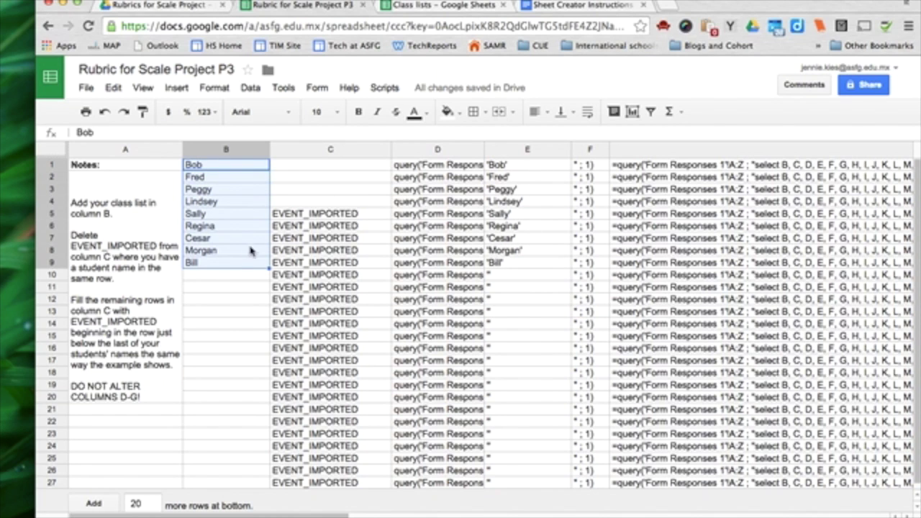
left_click_drag(241, 513, 411, 512)
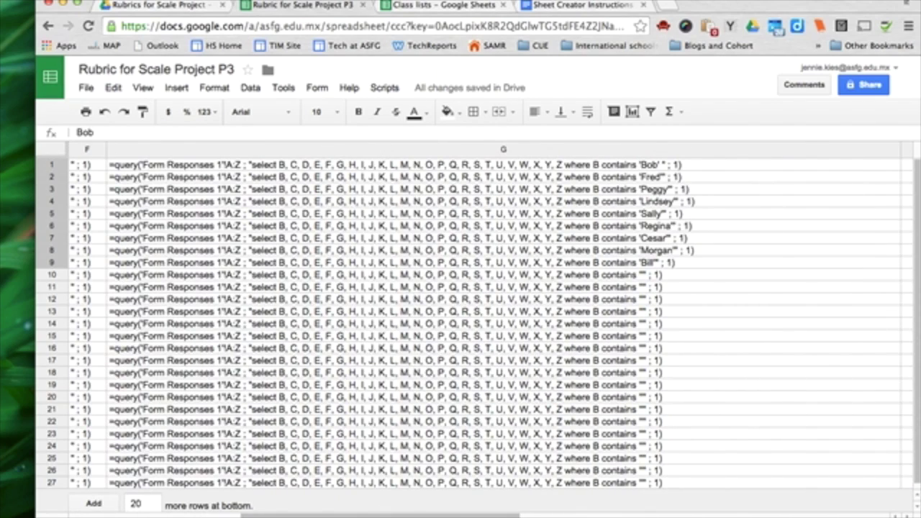
left_click_drag(497, 514, 279, 515)
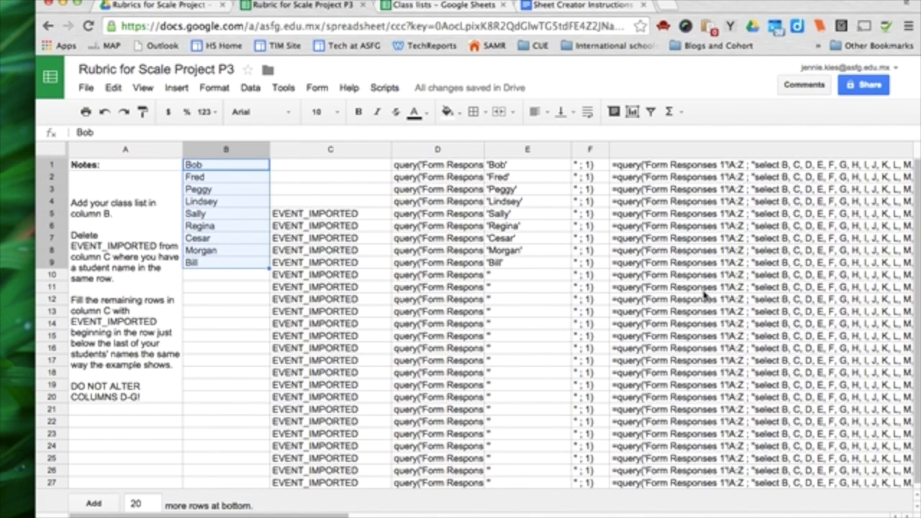
- Following the instructions document, clear EVENT_IMPORTED from C5:C9 on the Class List sheet, beside the student names
left_click(565, 8)
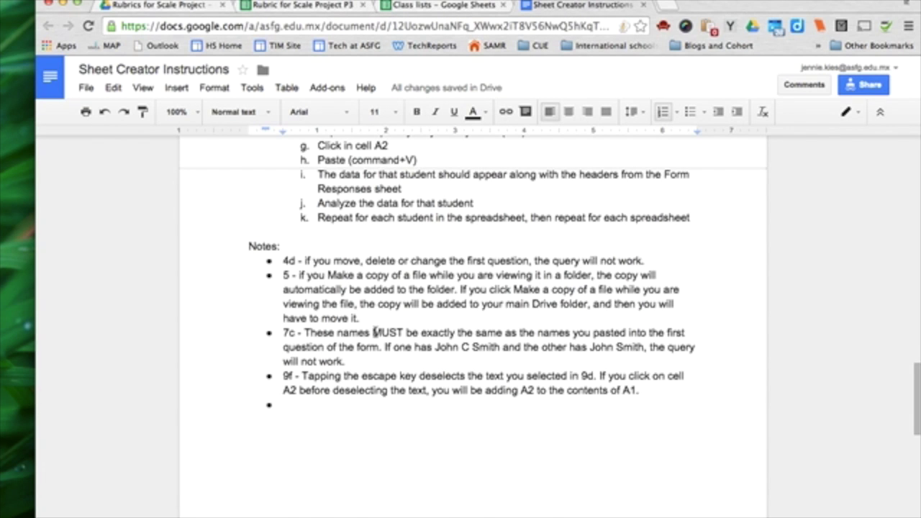
scroll(375, 332, "up", 10)
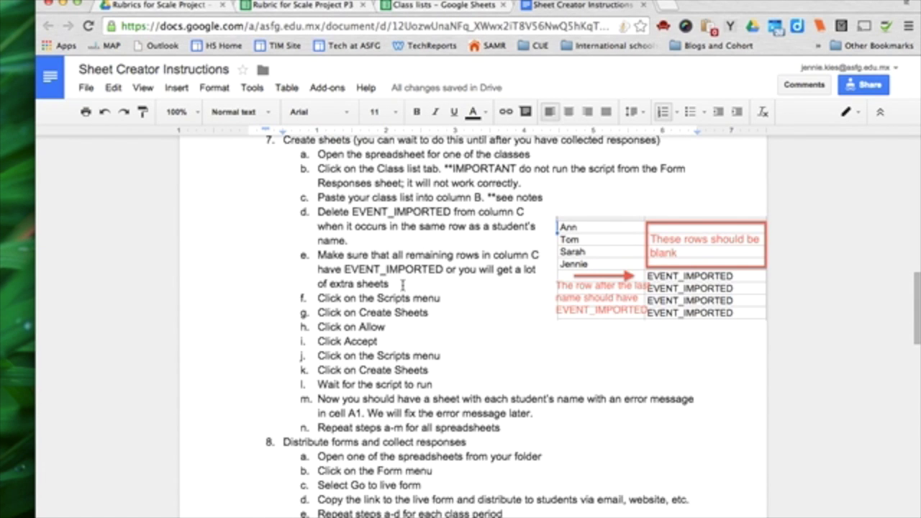
scroll(403, 286, "up", 1)
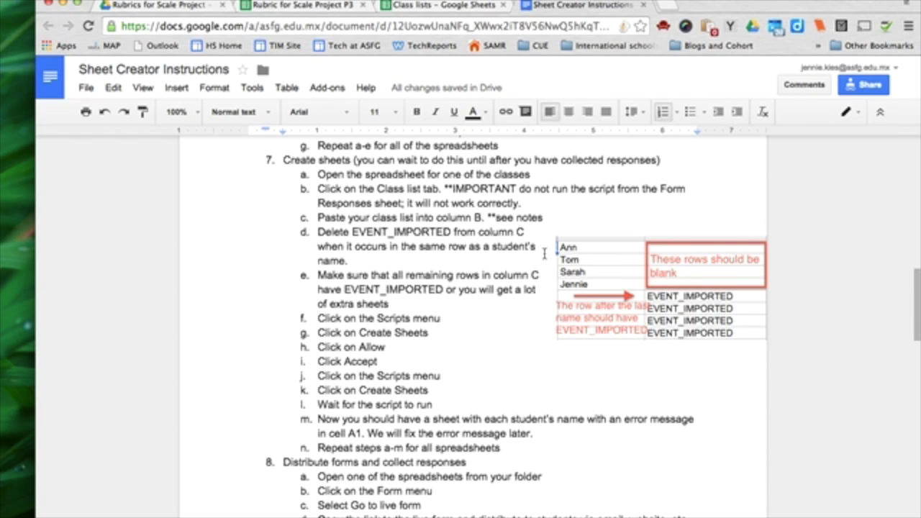
left_click(311, 6)
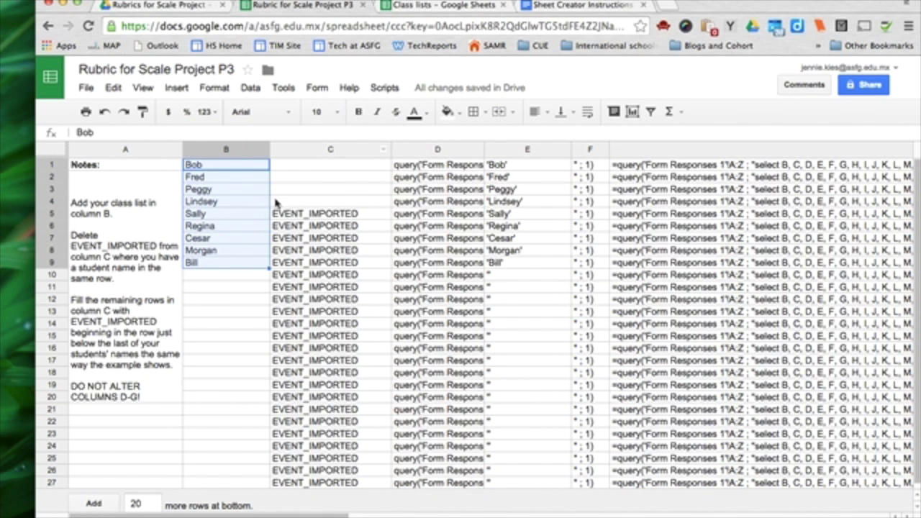
left_click(312, 215)
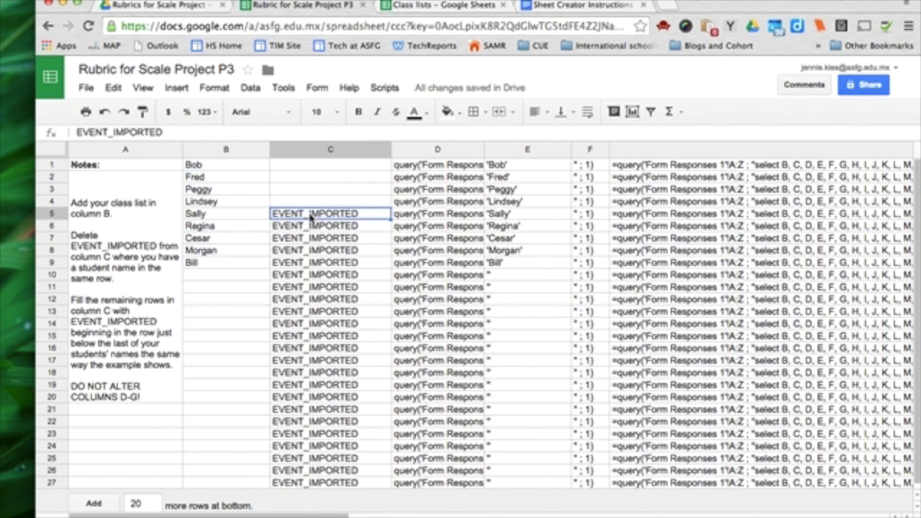
left_click(313, 263, "shift")
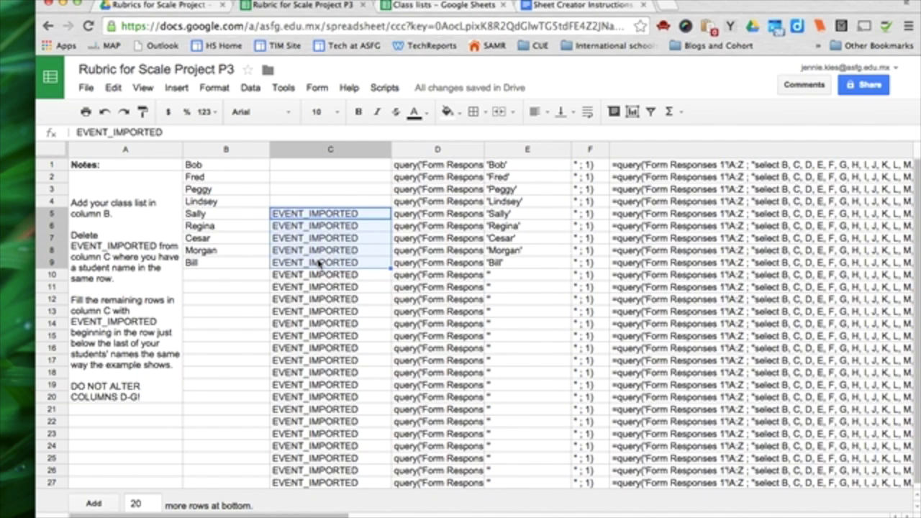
key("Delete")
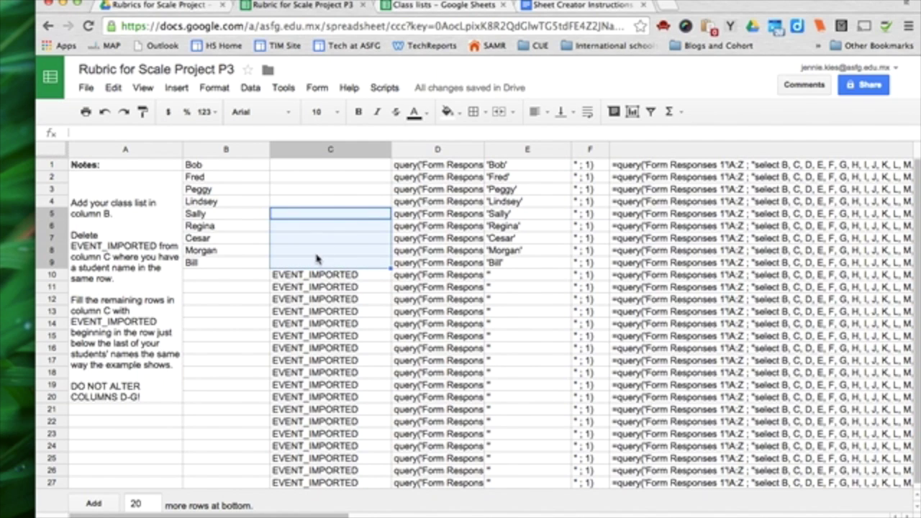
left_click(314, 277)
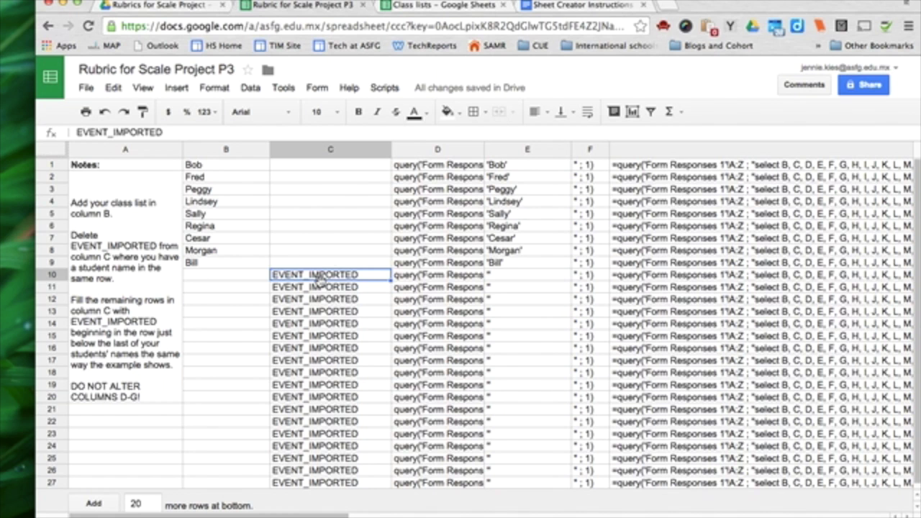
- Authorize the Create Sheets script to manage spreadsheets in Google Drive and run it from the P3 Class List sheet
left_click(551, 7)
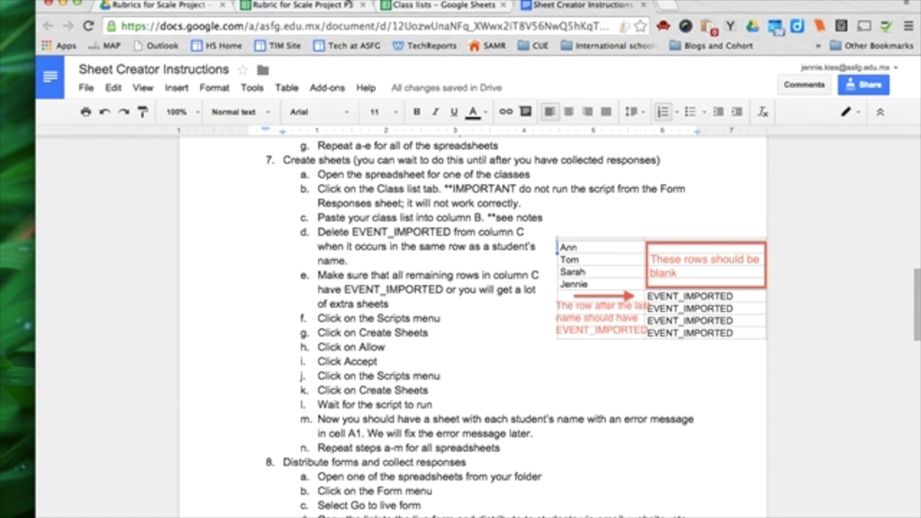
left_click(309, 9)
left_click(383, 88)
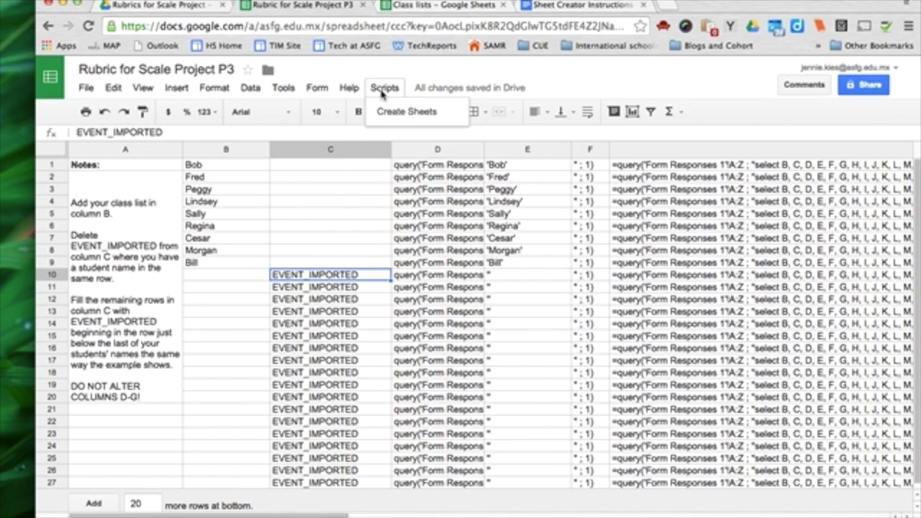
left_click(406, 111)
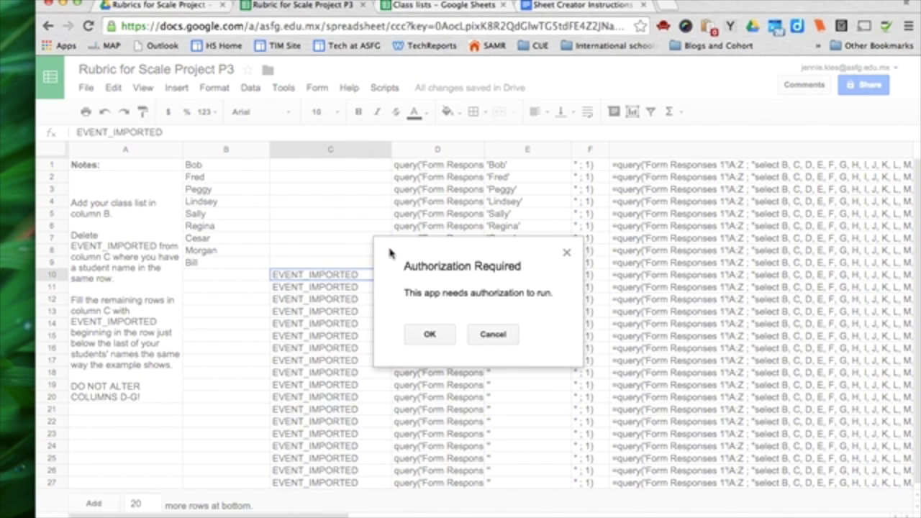
left_click(429, 333)
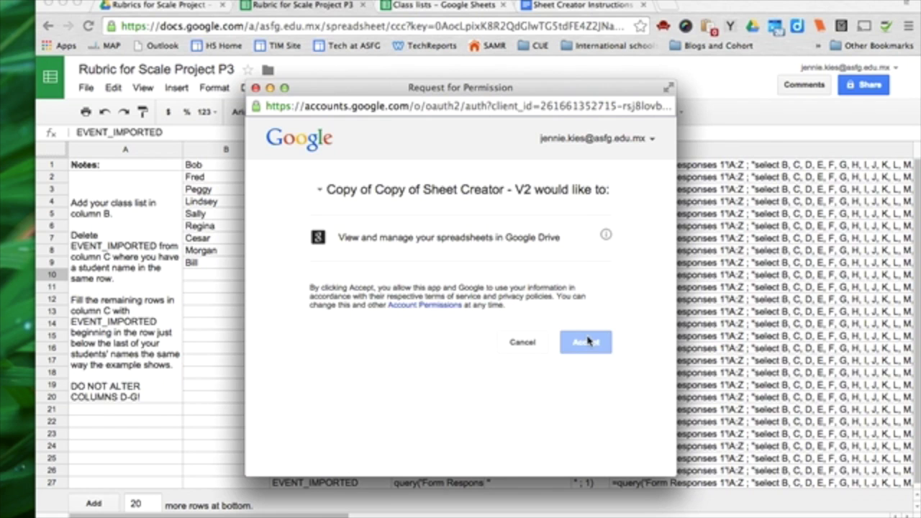
left_click(587, 342)
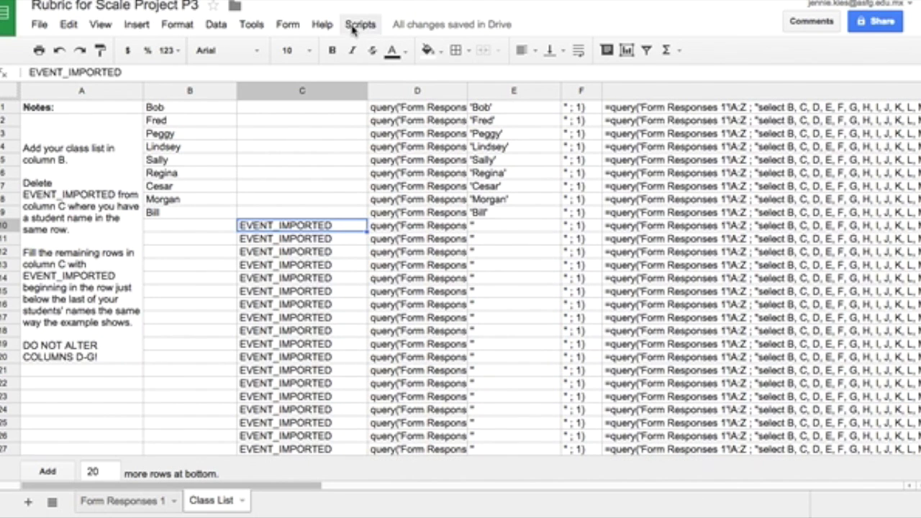
left_click(352, 26)
left_click(378, 47)
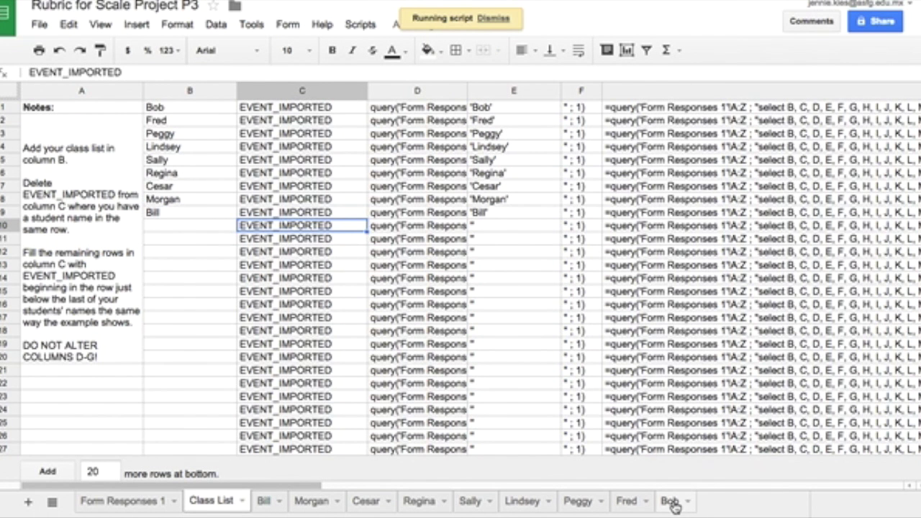
- Inspect cell A1 on two student sheets and the Form Responses 1 headers, then close the P3 spreadsheet and return to its Drive folder
left_click(263, 506)
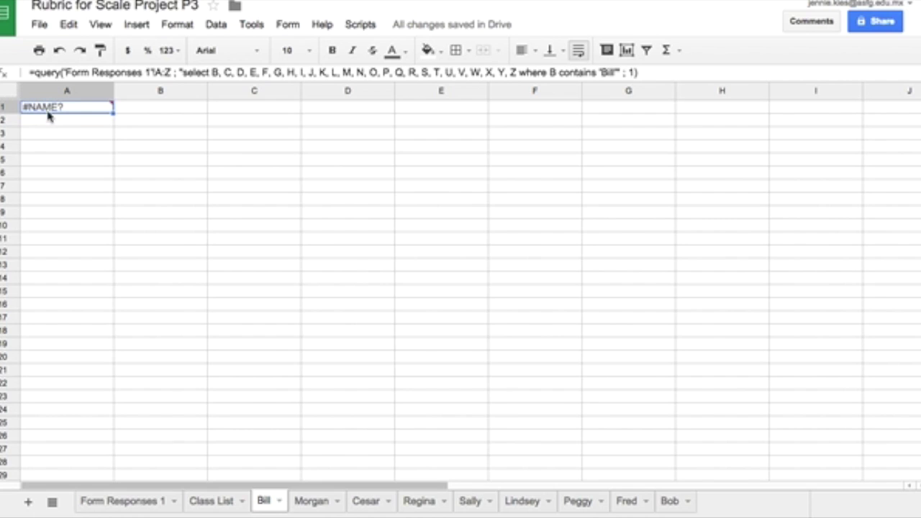
mouse_move(51, 119)
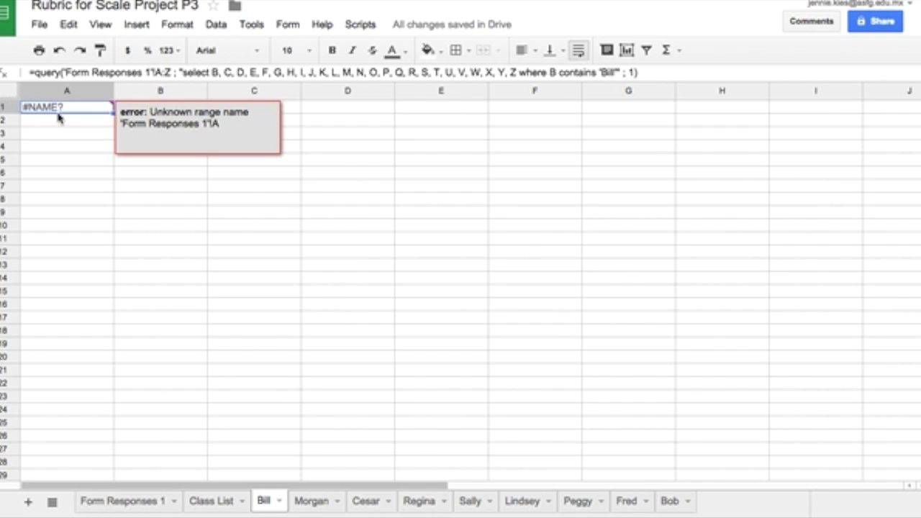
left_click(144, 505)
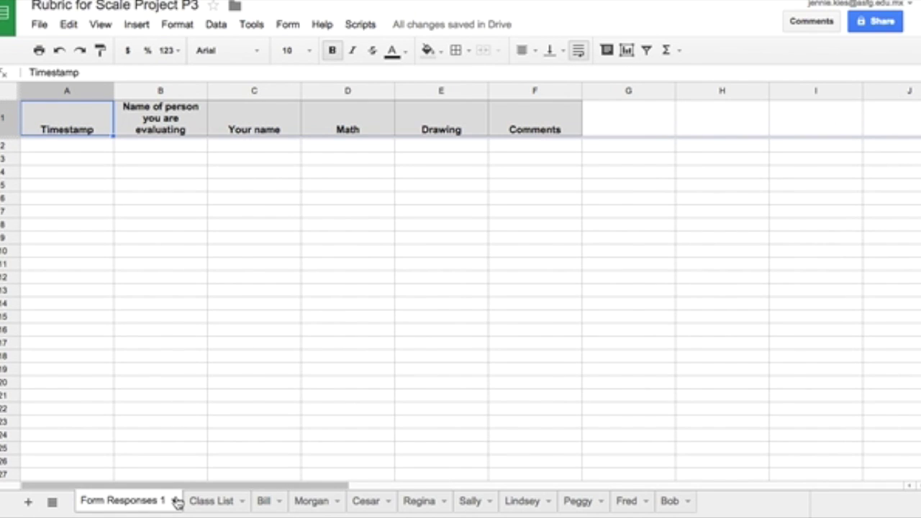
left_click(265, 502)
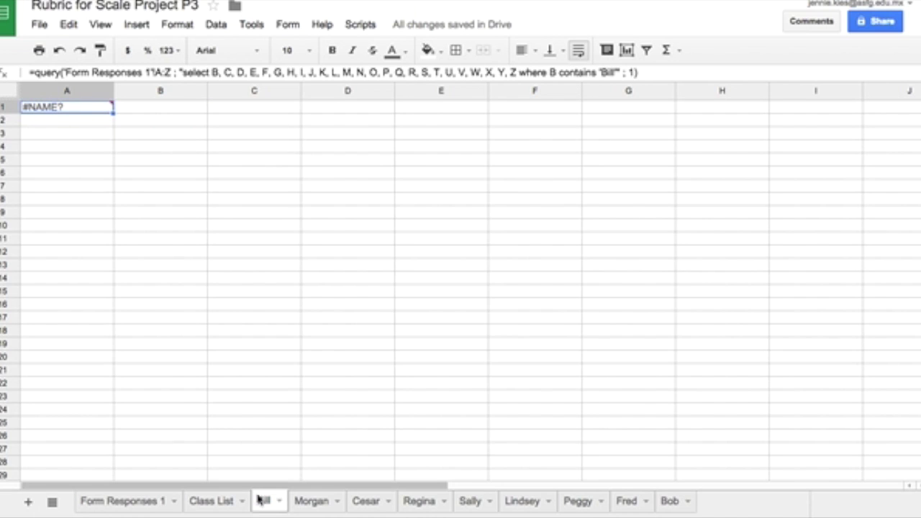
left_click(310, 498)
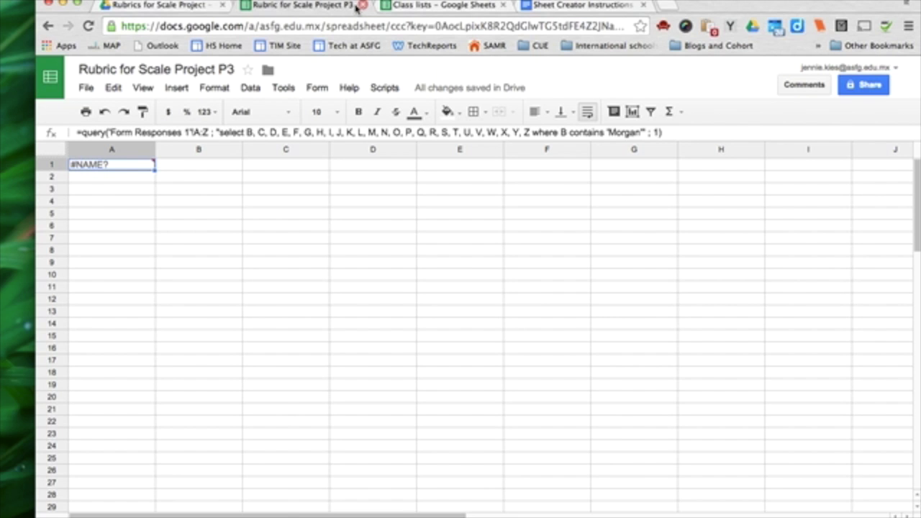
left_click(362, 5)
left_click(187, 6)
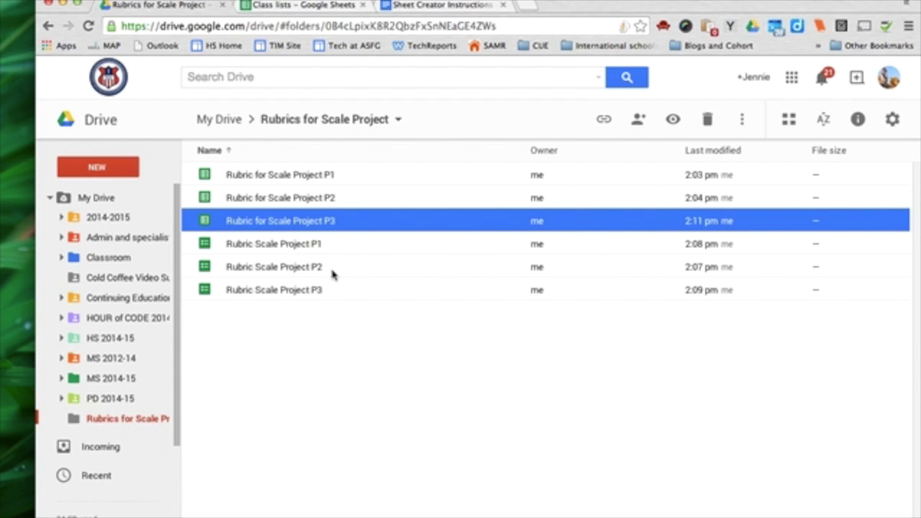
- Copy the P2 names from the class lists spreadsheet into column B of the P2 Class List sheet, and clear EVENT_IMPORTED from C5:C7
left_click(302, 5)
left_click_drag(165, 177, 177, 265)
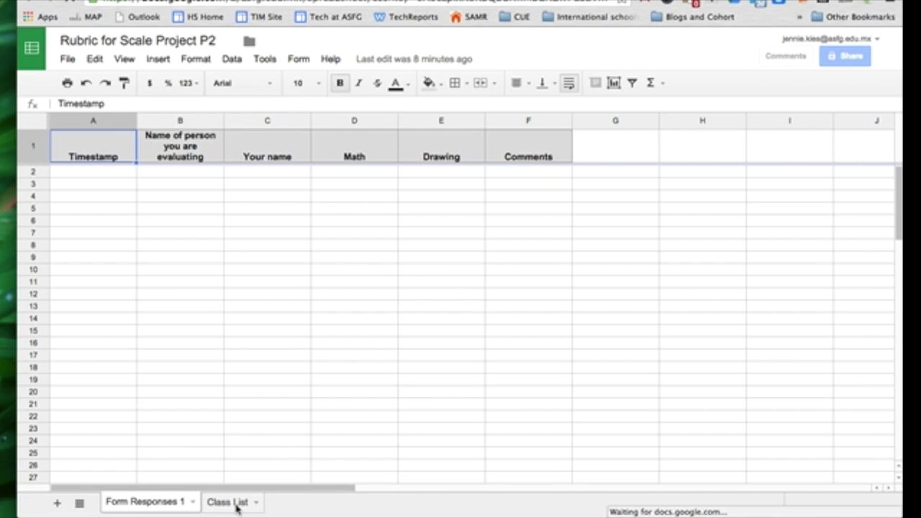
left_click(235, 503)
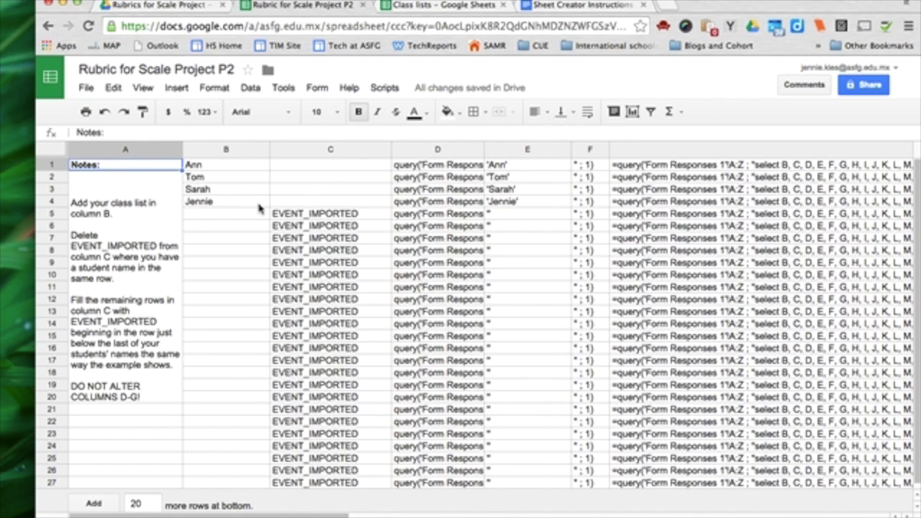
left_click(230, 168)
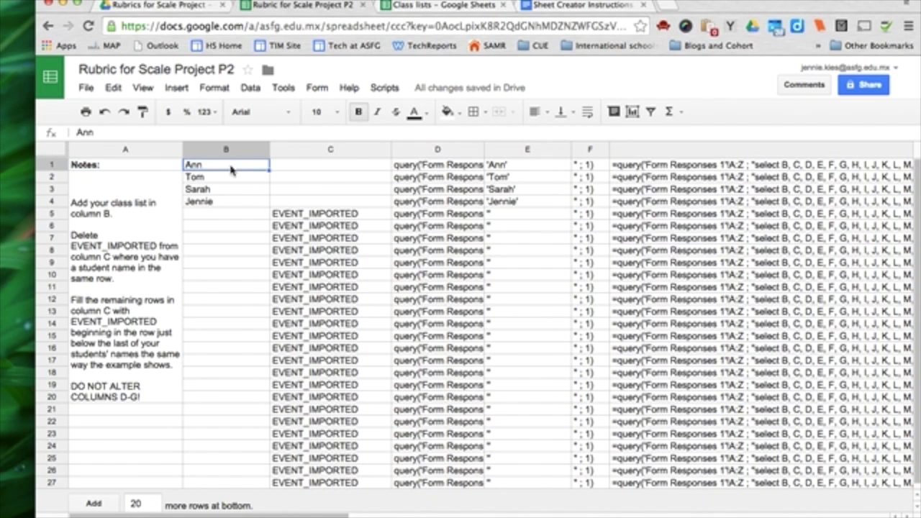
key("ctrl+v")
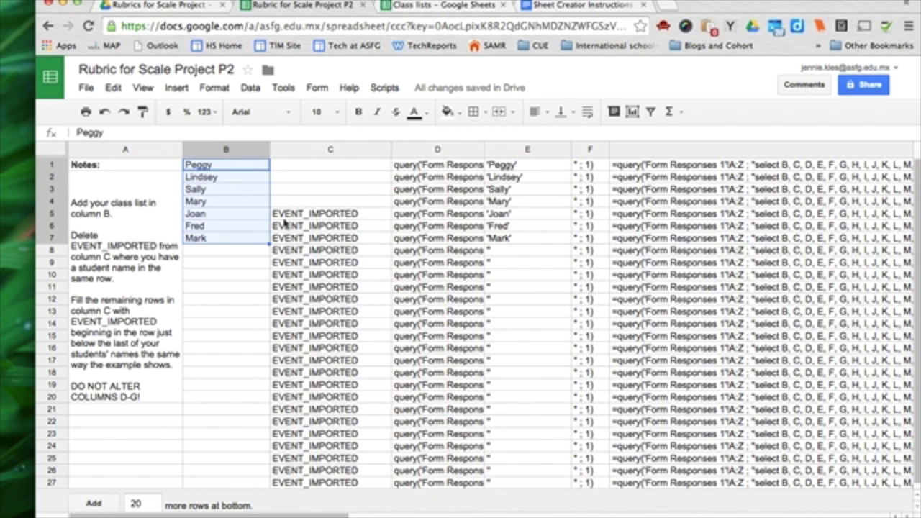
left_click_drag(310, 219, 303, 243)
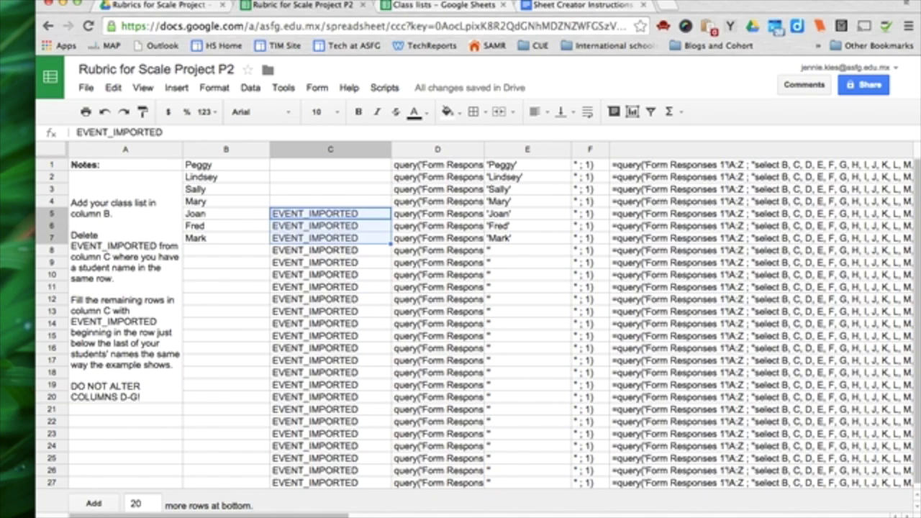
key("Delete")
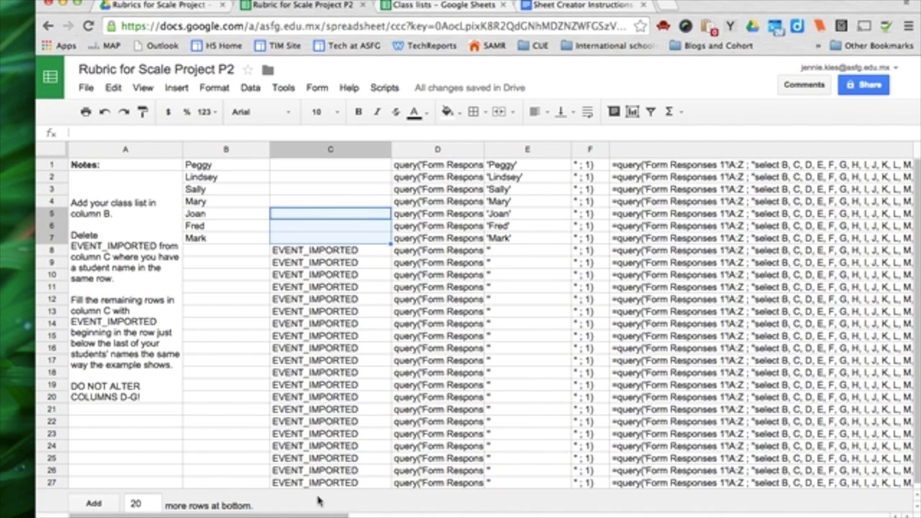
- Authorize the Create Sheets script to manage spreadsheets in Google Drive and run it from the P2 Class List sheet
left_click(384, 88)
left_click(404, 114)
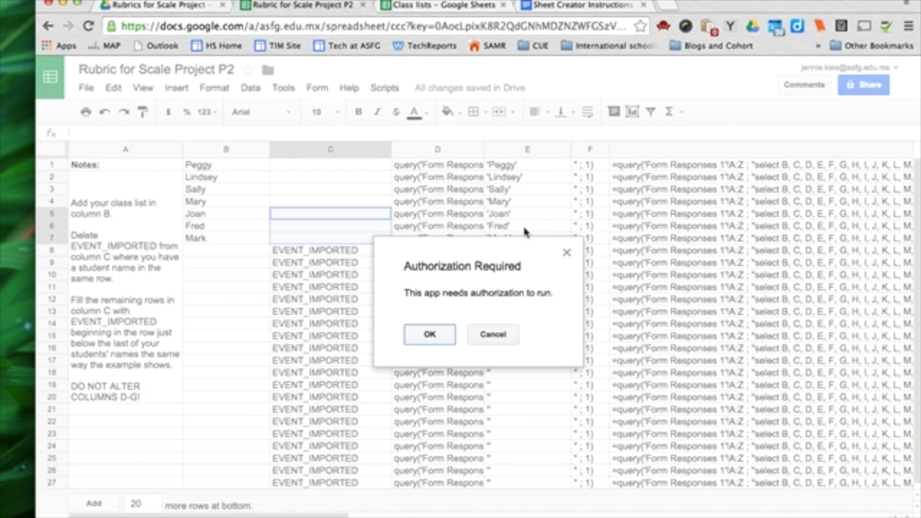
key("Return")
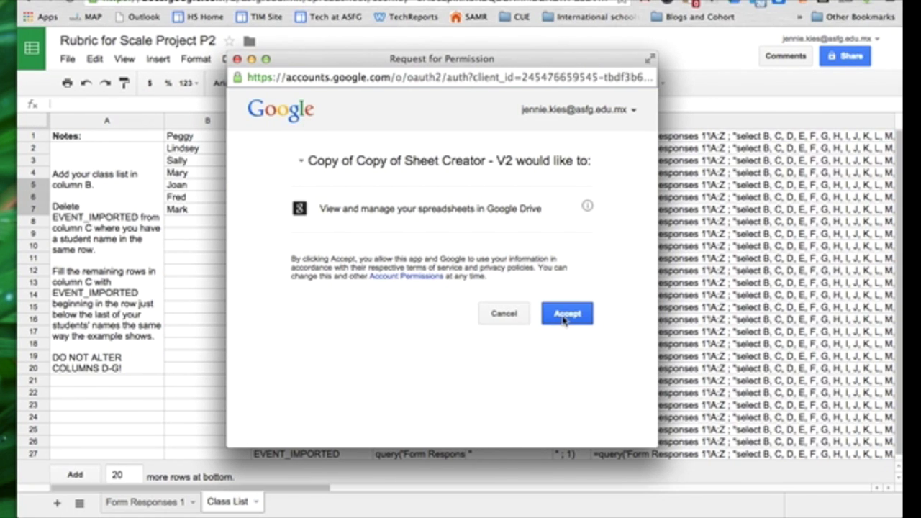
left_click(595, 332)
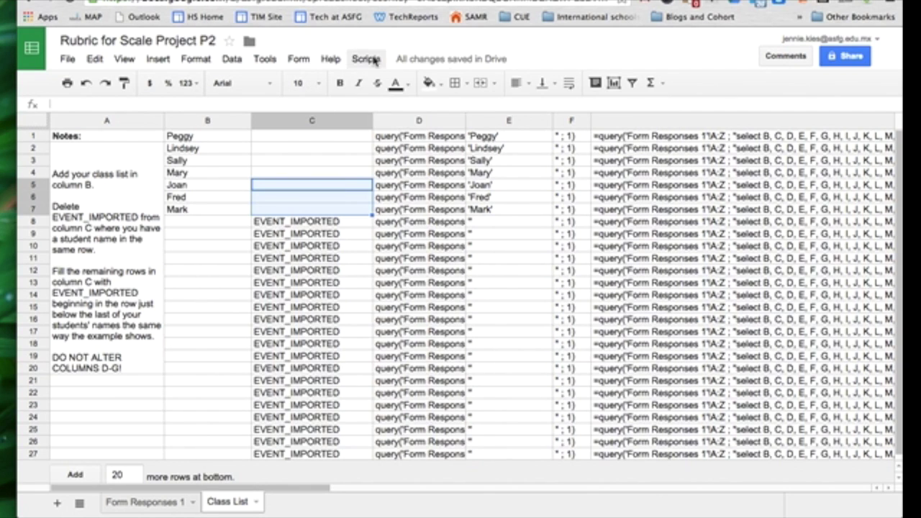
left_click(365, 59)
left_click(401, 84)
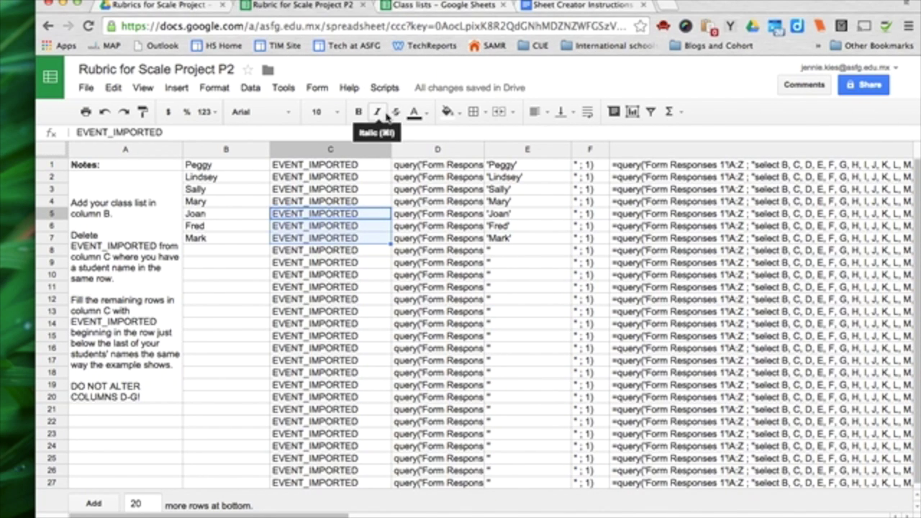
- Open the live Scale Project Rubric P2 form, check step 8 of the Sheet Creator Instructions, and select the form's link for distribution
left_click(316, 88)
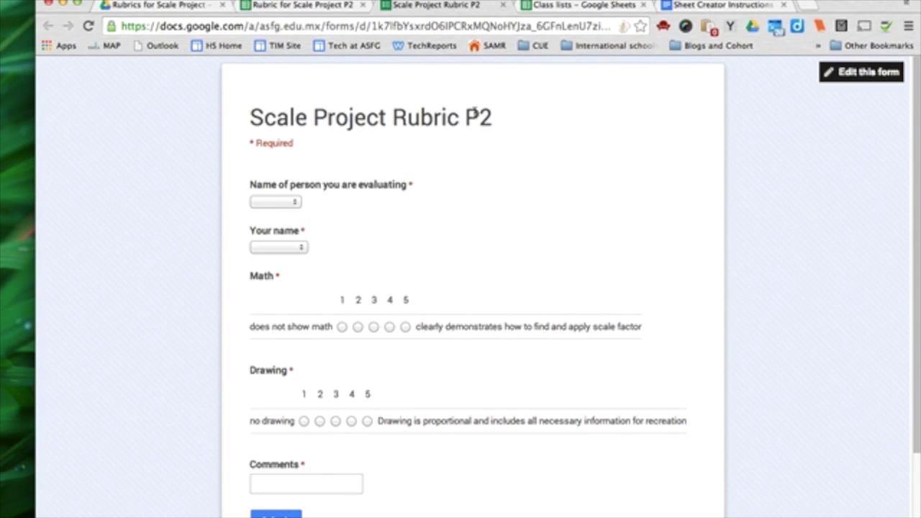
left_click(680, 7)
scroll(363, 316, "down", 5)
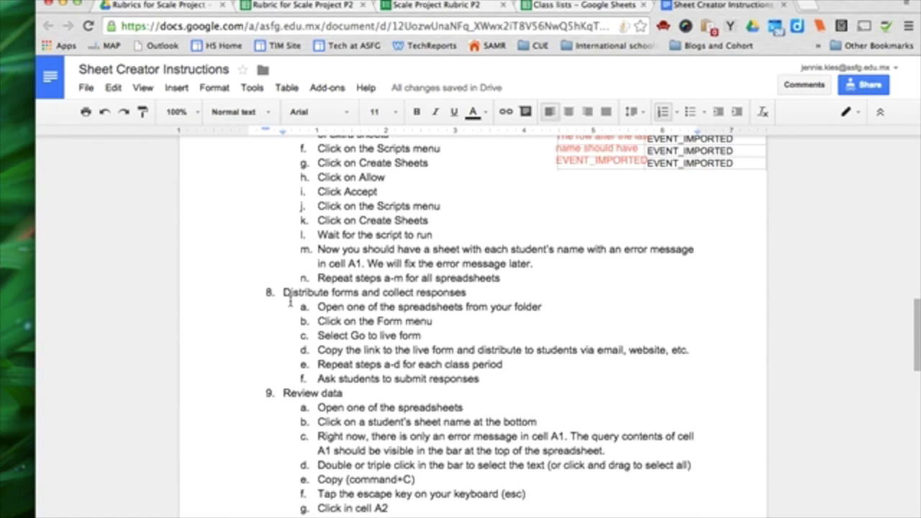
scroll(342, 301, "down", 2)
scroll(342, 300, "down", 2)
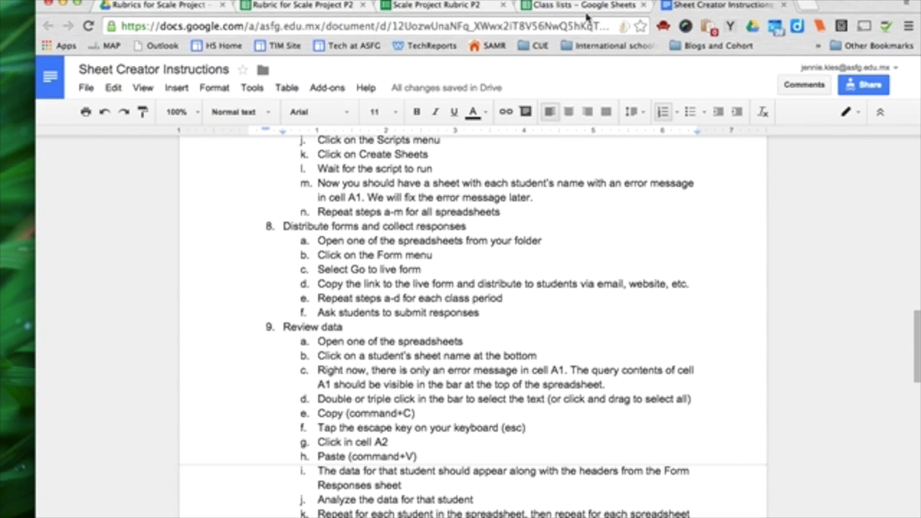
left_click(444, 5)
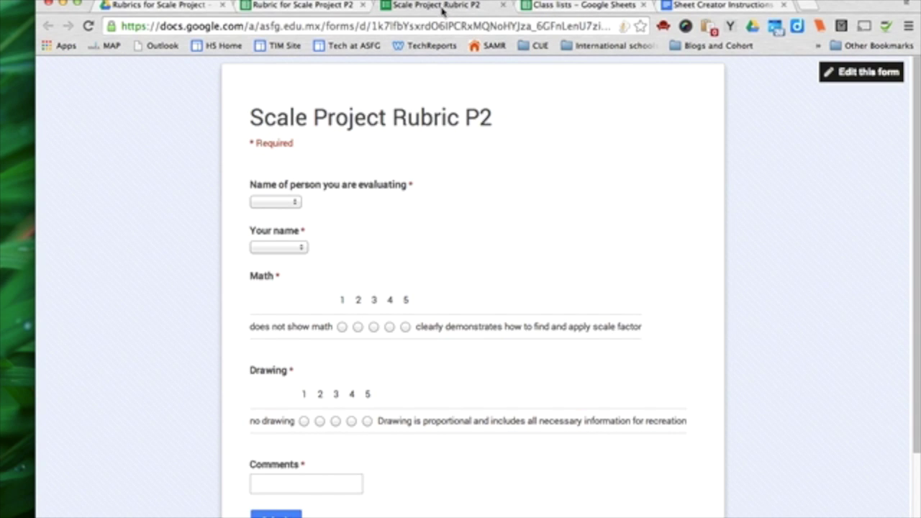
left_click(247, 27)
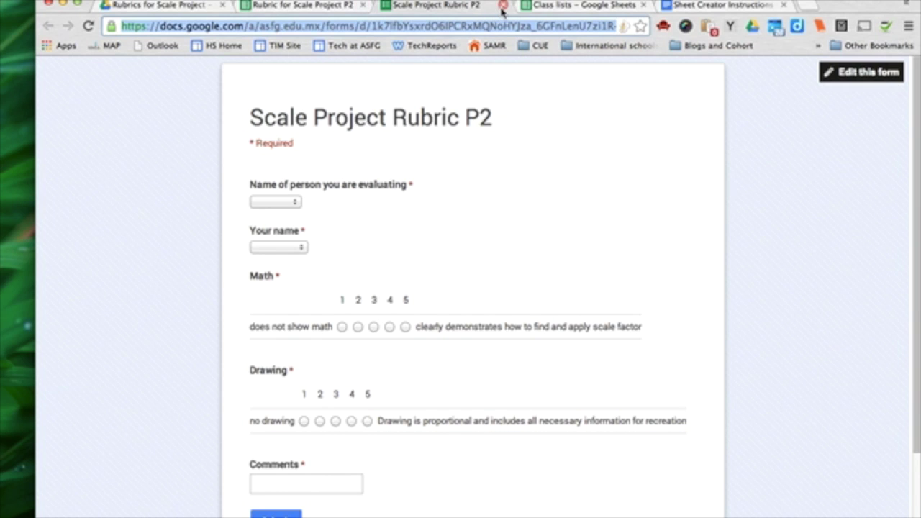
left_click(581, 122)
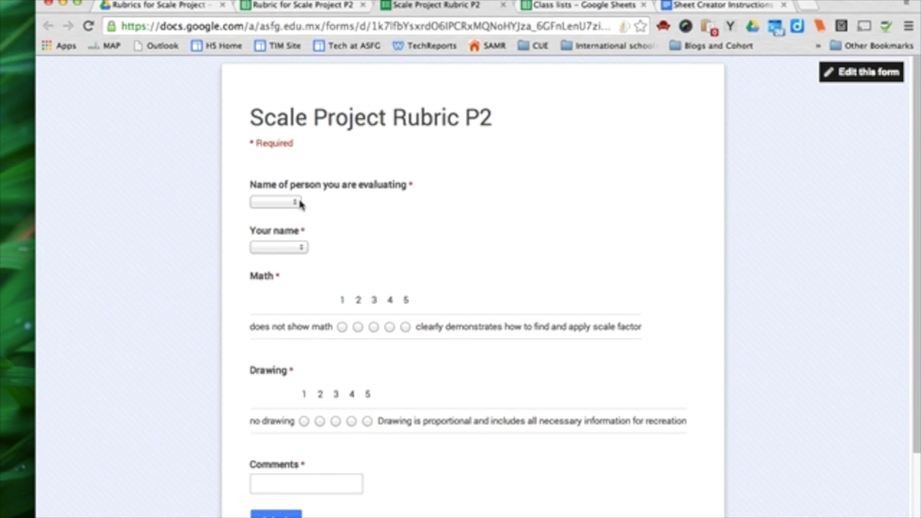
mouse_move(2, 229)
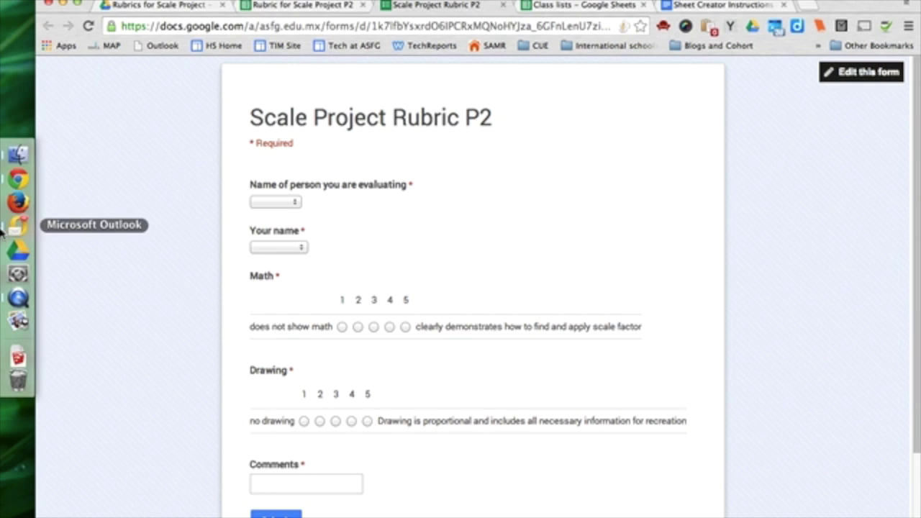
right_click(20, 300)
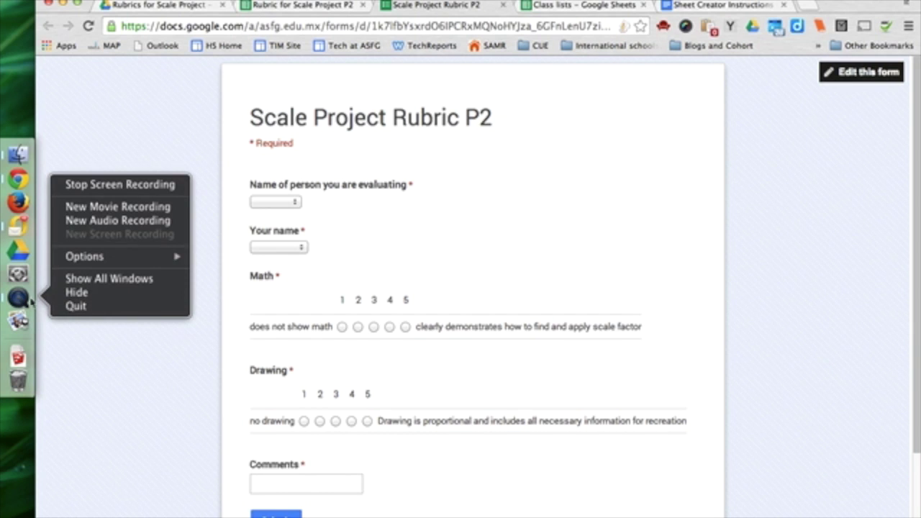
left_click(119, 188)
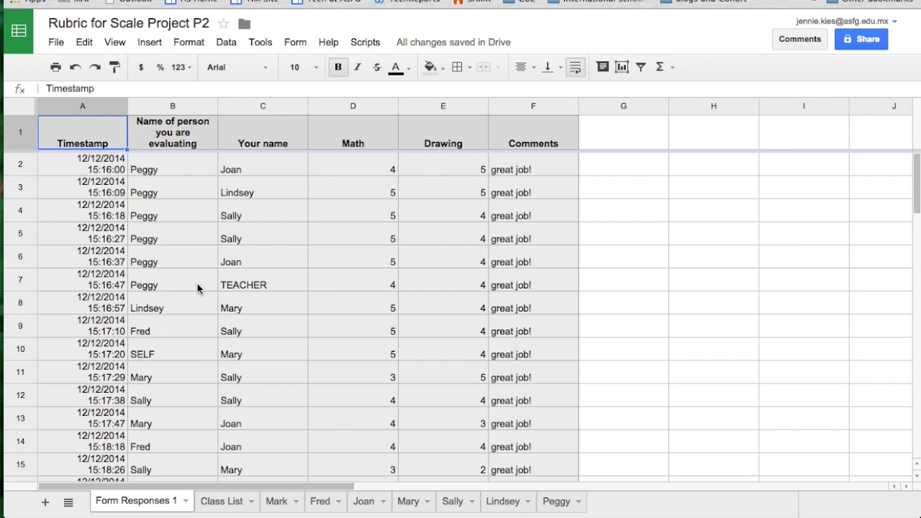
- On the sheet of the first student on the class list, copy the full query text from A1 and paste it into A2
left_click(570, 503)
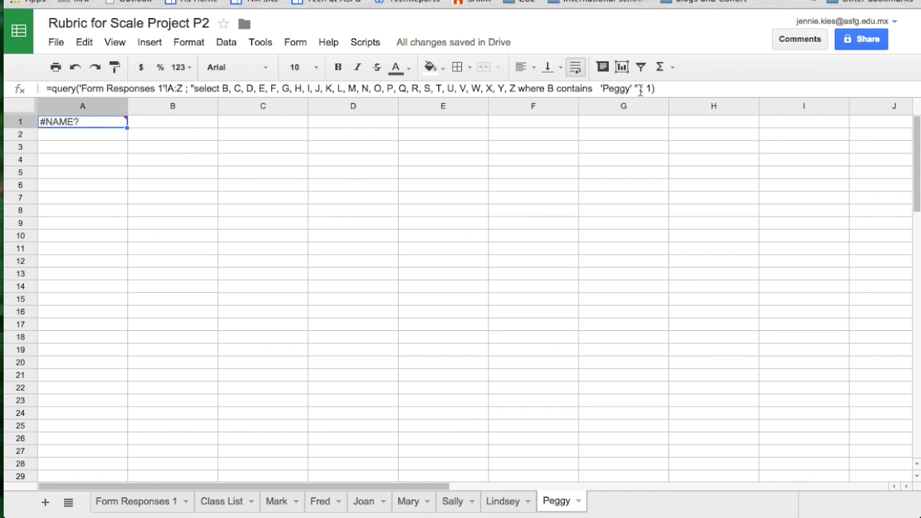
left_click_drag(639, 90, 3, 79)
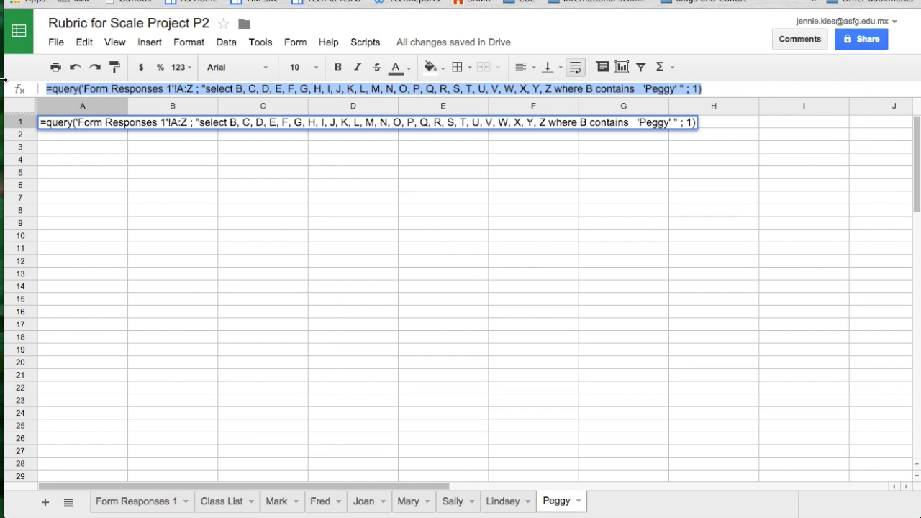
left_click(65, 135)
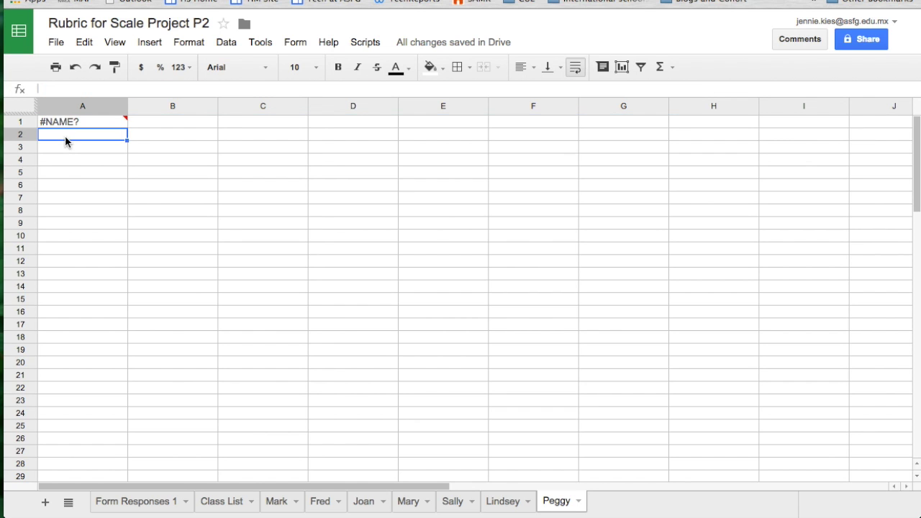
key("ctrl+v")
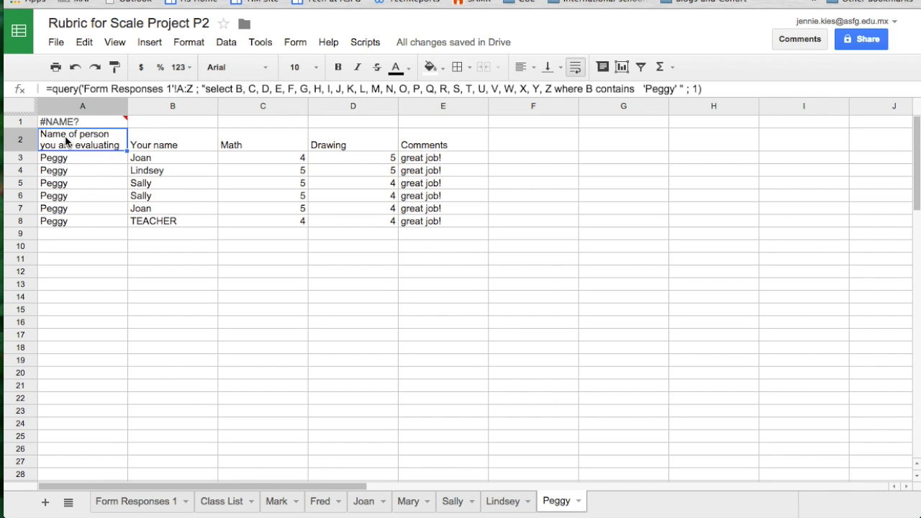
left_click(74, 123)
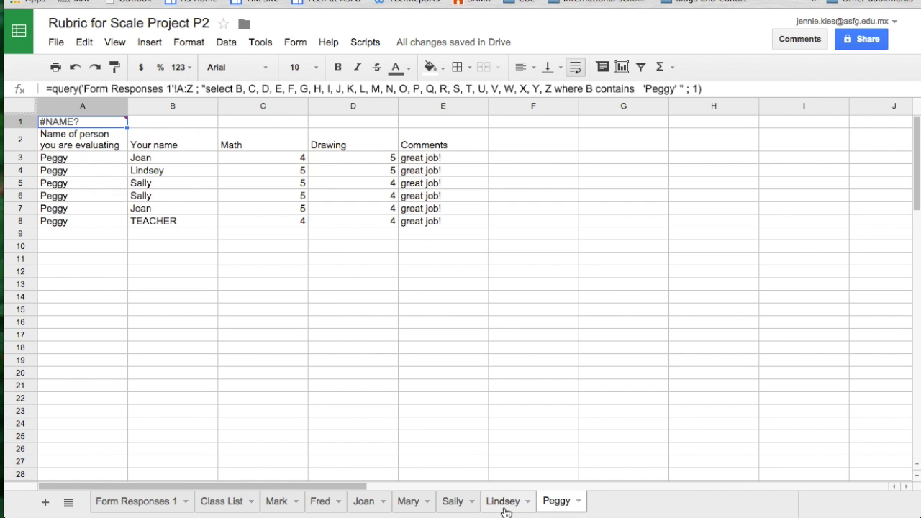
- On the sheet of the third student on the class list, copy the query text from A1 and paste it into A2
left_click(452, 502)
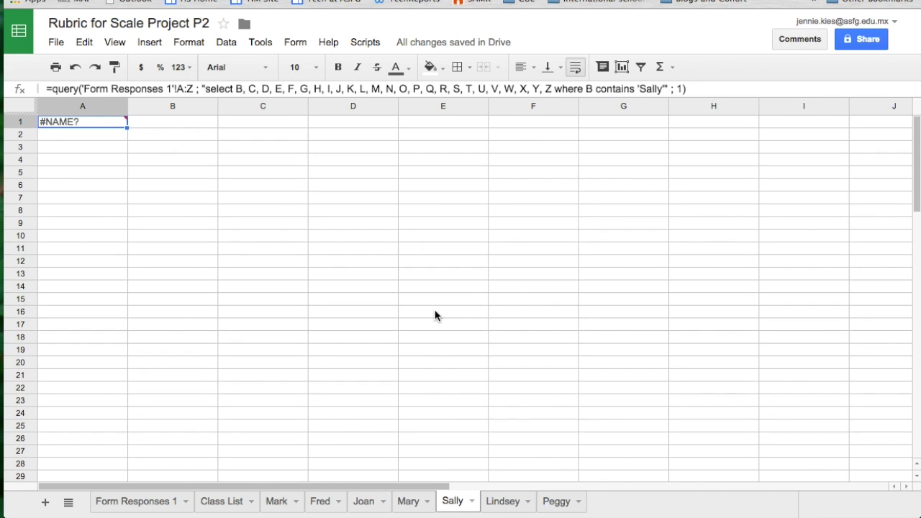
left_click_drag(701, 89, 6, 88)
key("ctrl+c")
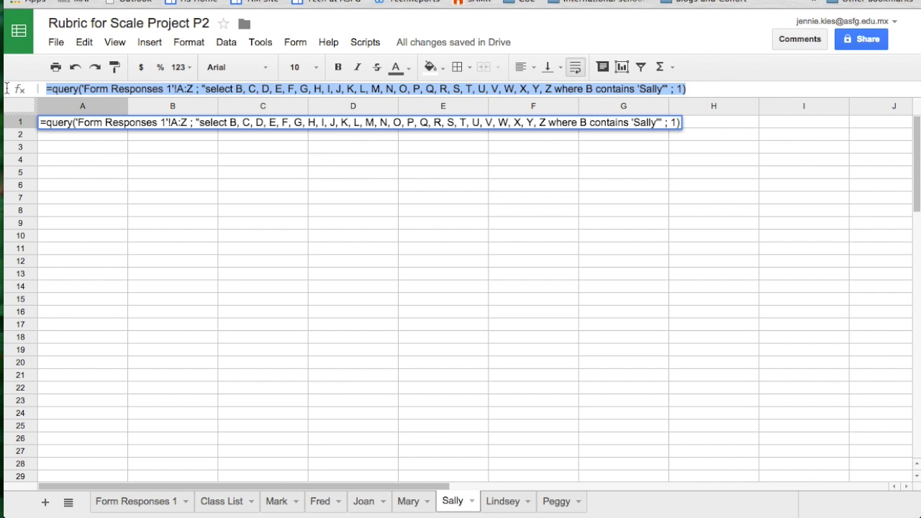
key("Escape")
left_click(74, 135)
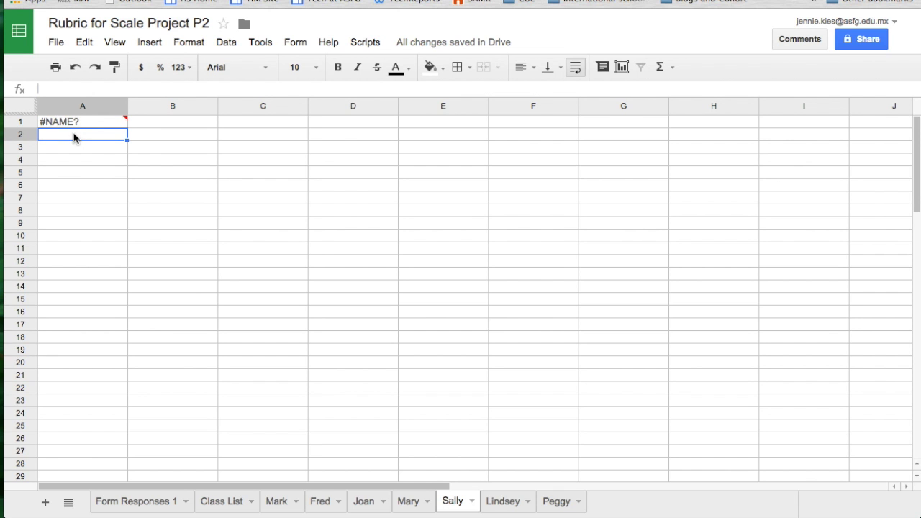
key("ctrl+v")
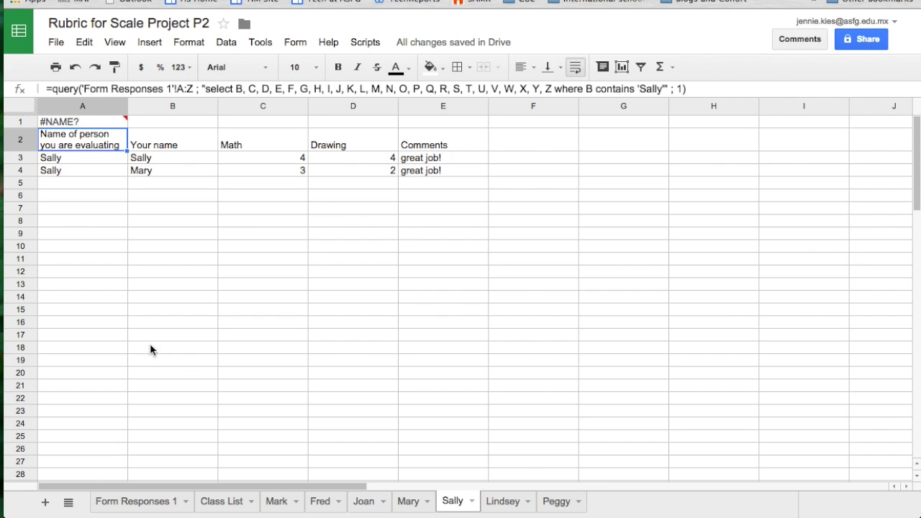
- Review the entries on Form Responses 1, then copy the A1 query on the fourth student's sheet and select A2 there
left_click(154, 499)
scroll(195, 302, "down", 3)
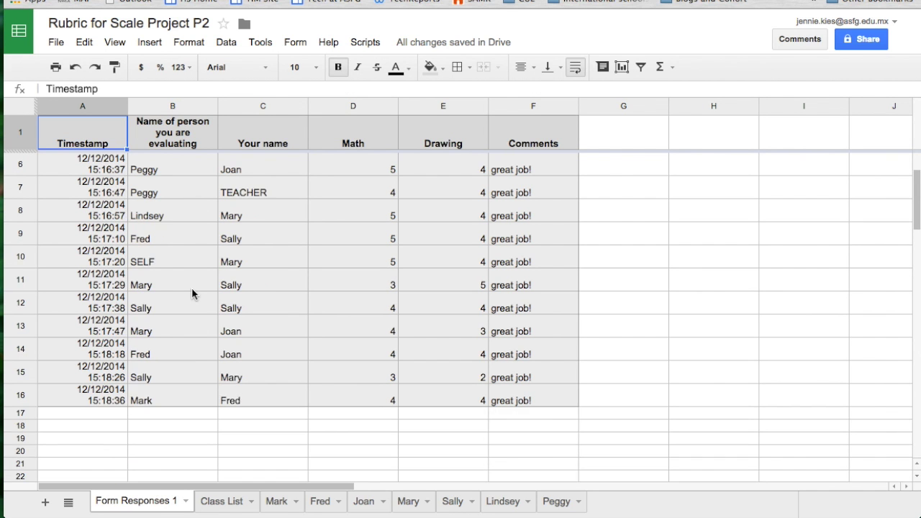
scroll(151, 238, "up", 1)
left_click(416, 503)
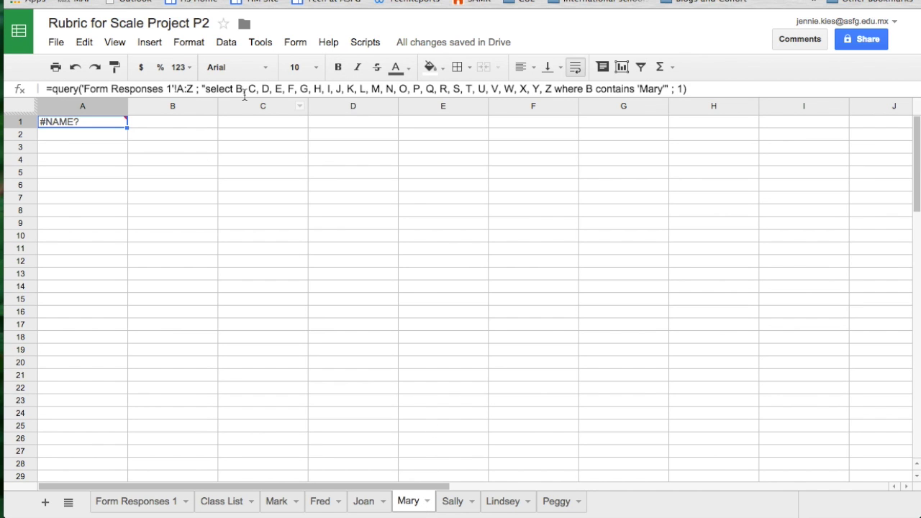
left_click_drag(730, 87, 27, 90)
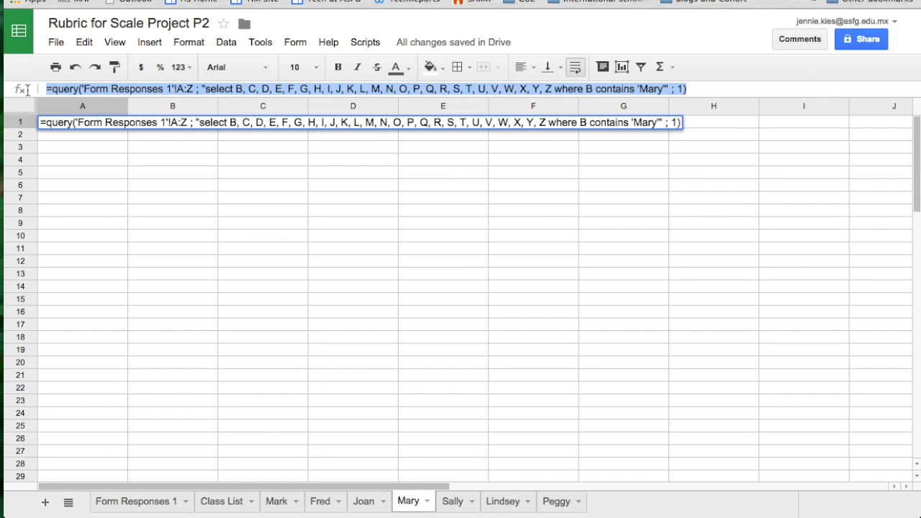
left_click(70, 138)
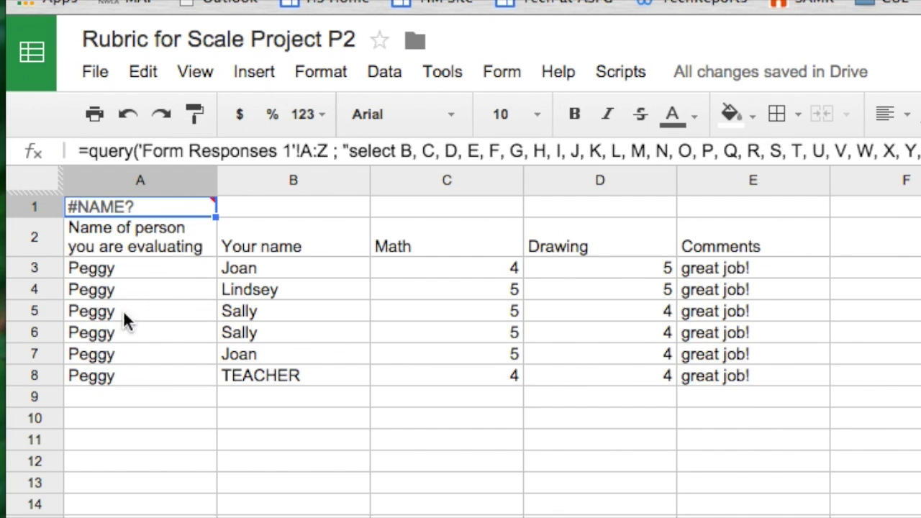
- Inspect cells A5 and A6 on the first student's sheet, then open the second student's sheet and examine its A1 query
left_click(188, 311)
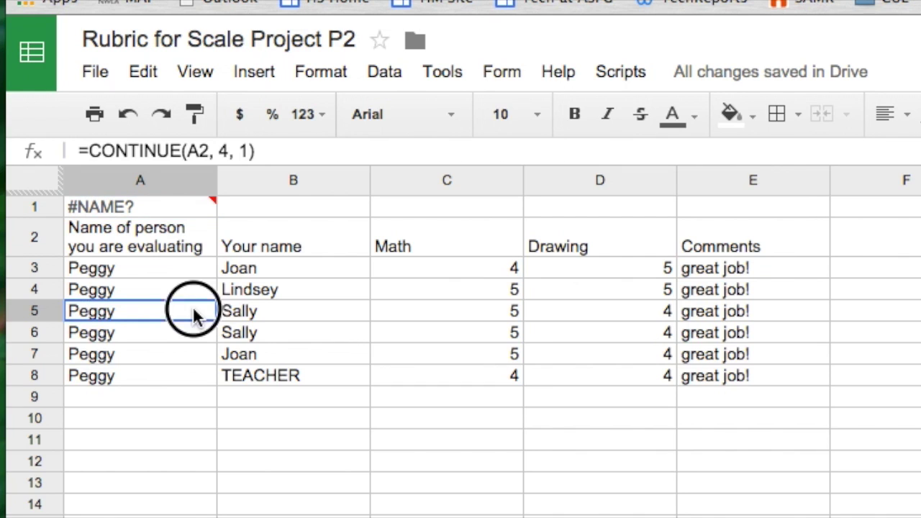
left_click(213, 334)
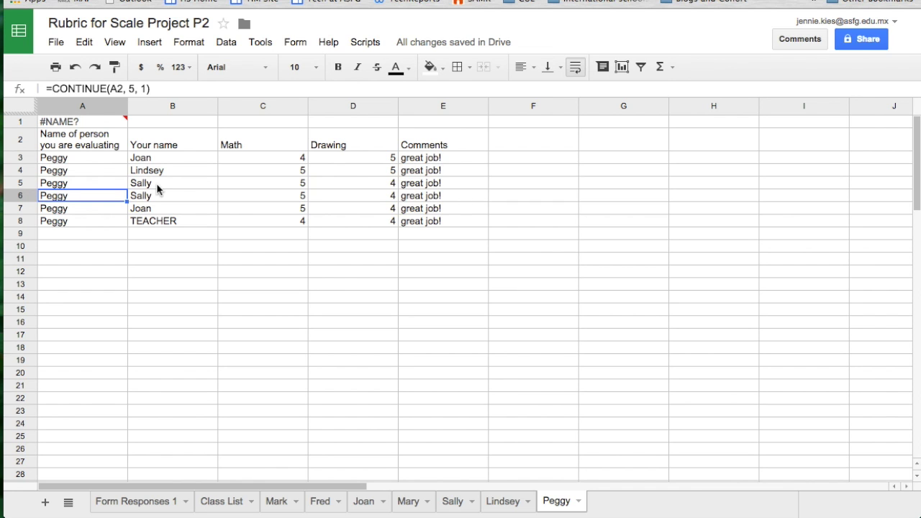
left_click(501, 503)
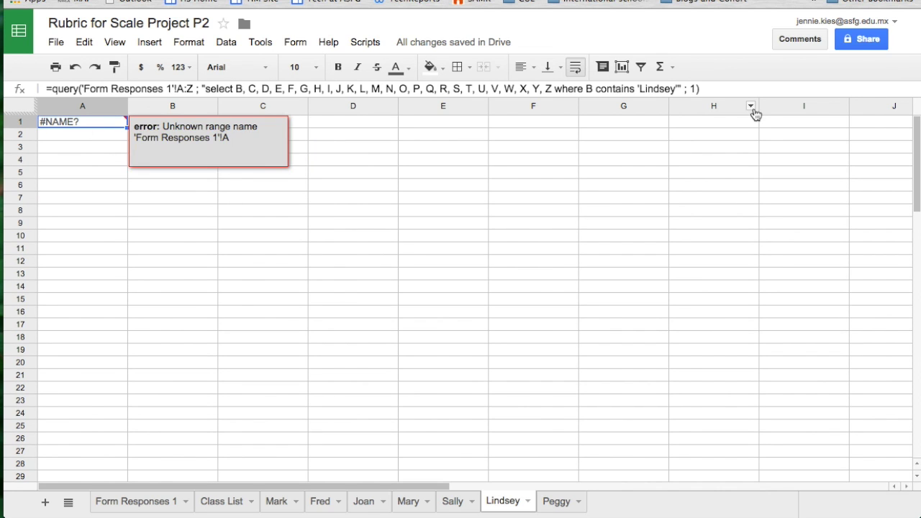
- On the sheet of the second student on the class list, copy the full query text from A1 and paste it into A2
left_click_drag(702, 89, 4, 89)
key("ctrl+c")
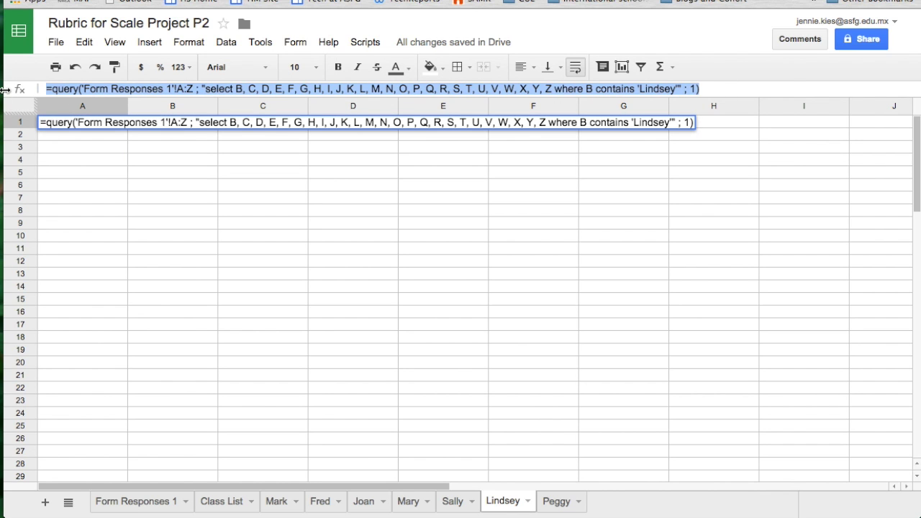
key("Escape")
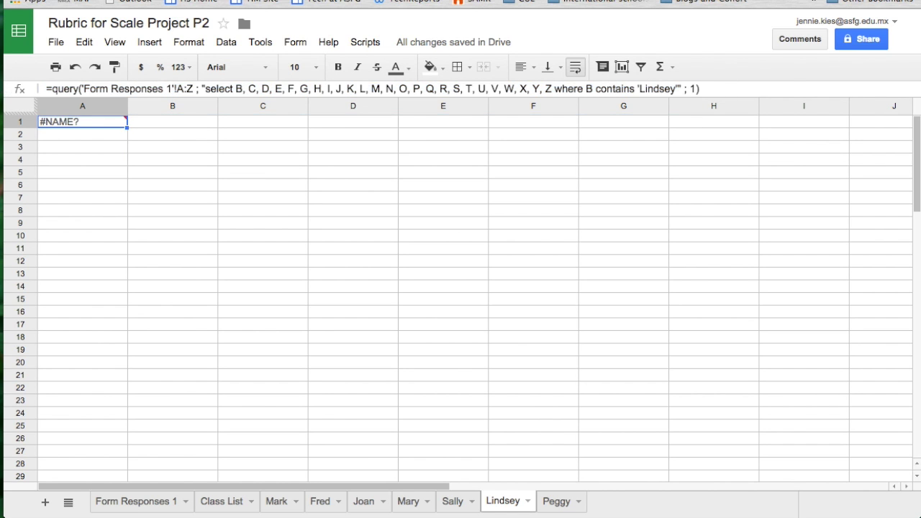
left_click(72, 137)
key("ctrl+v")
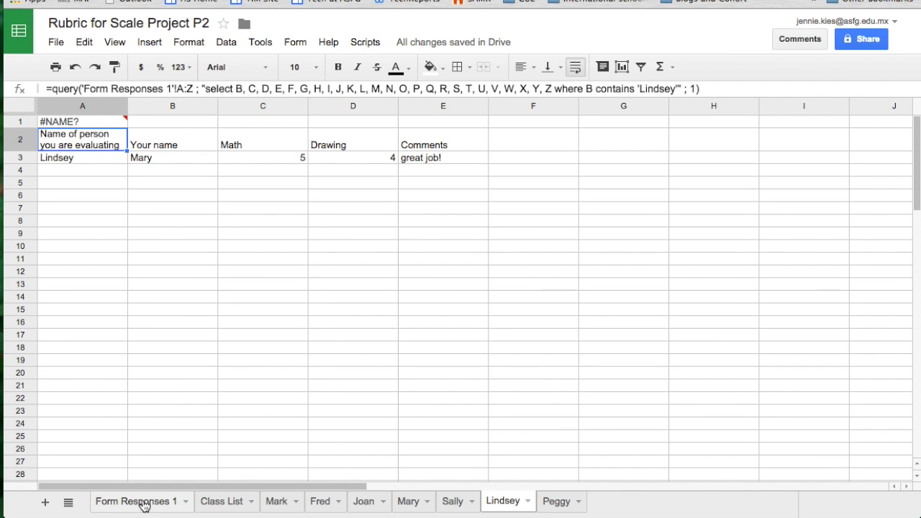
- Review the Class List sheet and the responses on the first student's sheet, then open Form Responses 1
left_click(223, 504)
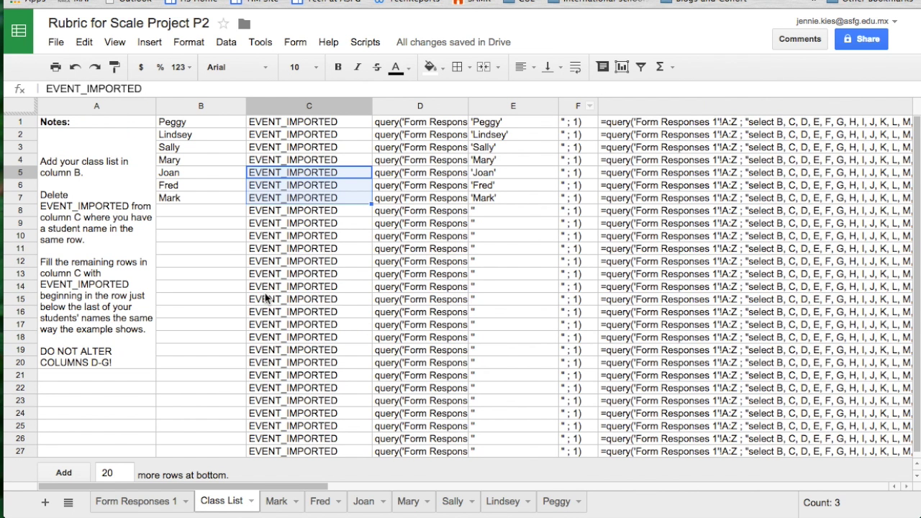
left_click(137, 502)
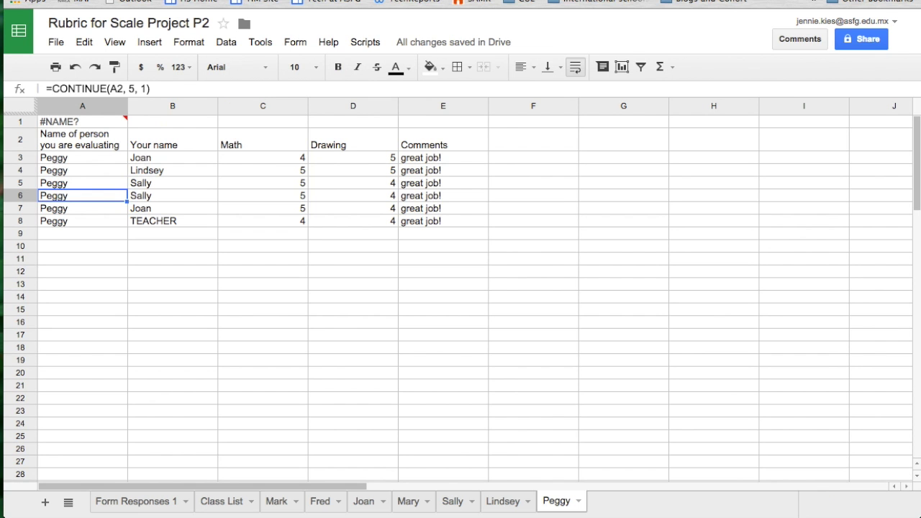
left_click(132, 499)
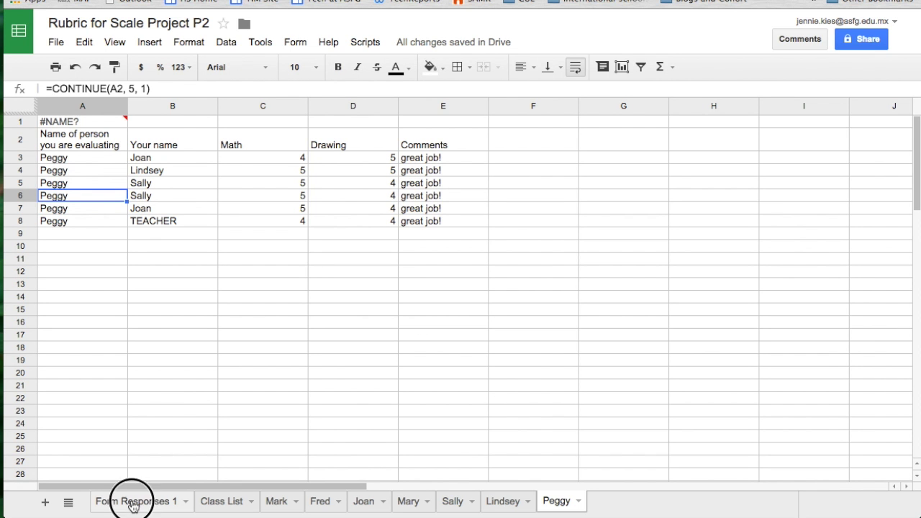